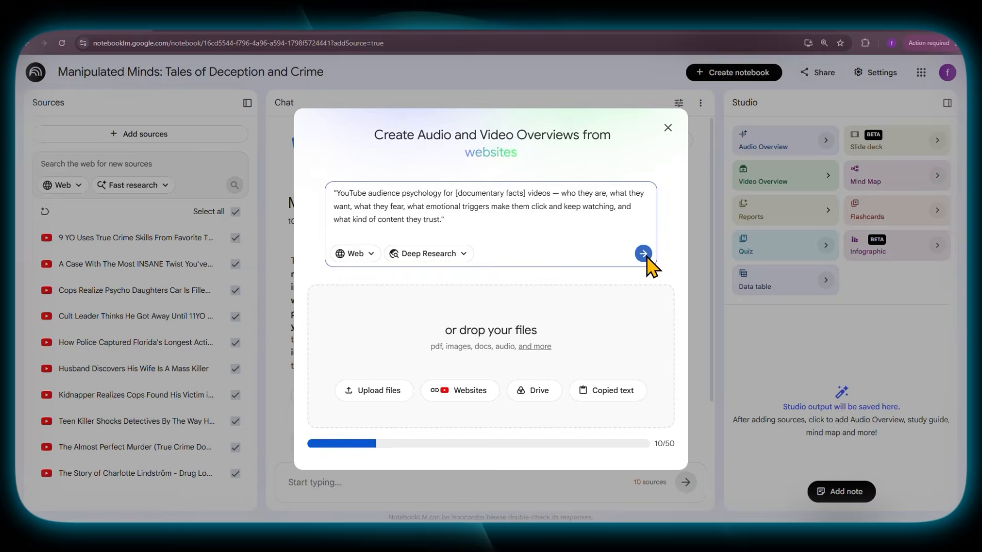
- Run deep web research on YouTube audience psychology for the niche's videos and import the discovered sources into the notebook
left_click(646, 254)
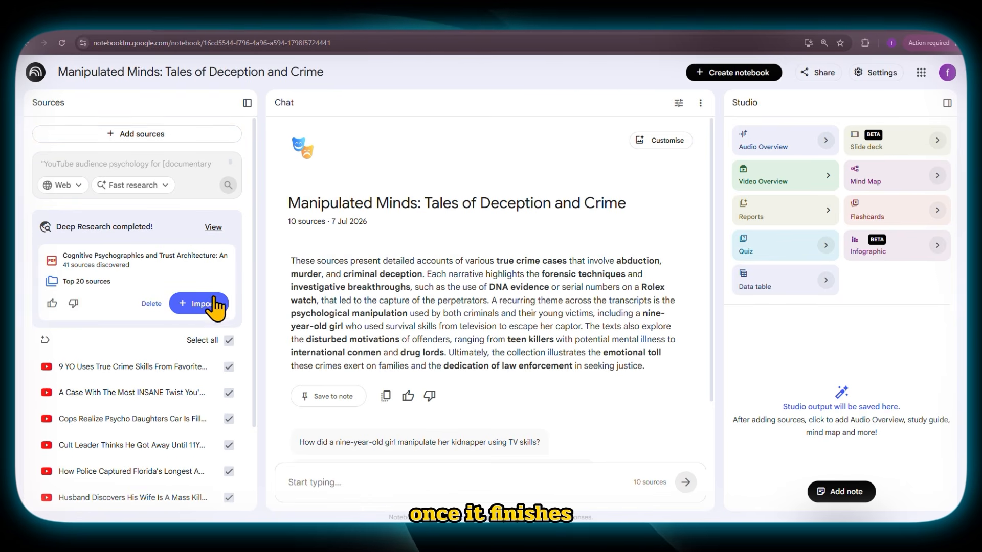
left_click(204, 303)
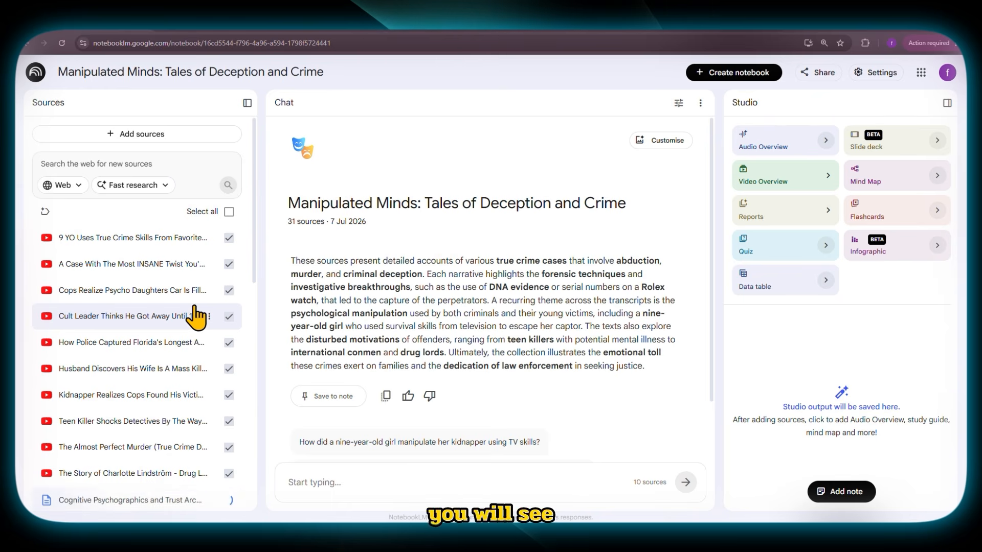
scroll(196, 313, "down", 6)
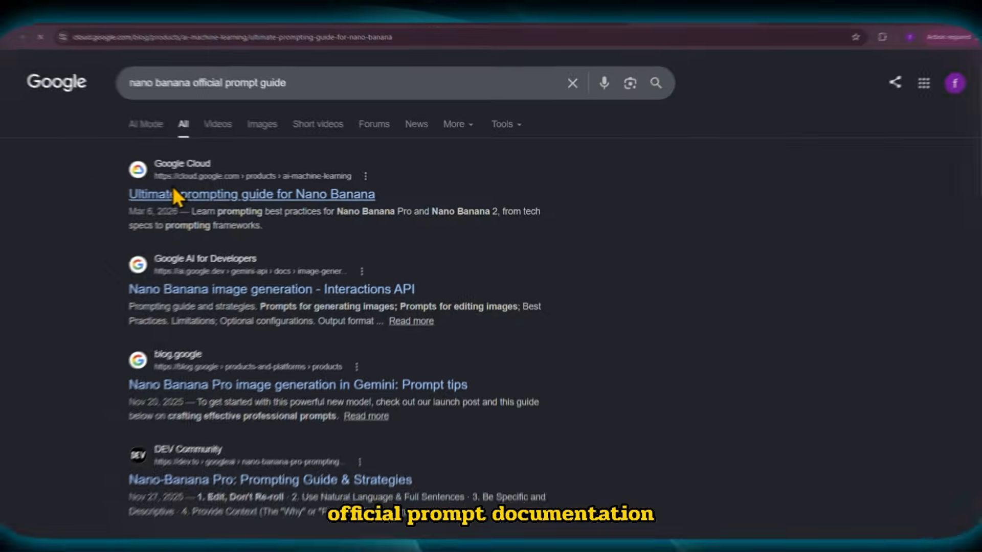
- Find the official ElevenLabs, Veo 3.1 and Nano Banana prompting guides and add their three URLs to the NotebookLM notebook as website sources
left_click(174, 191)
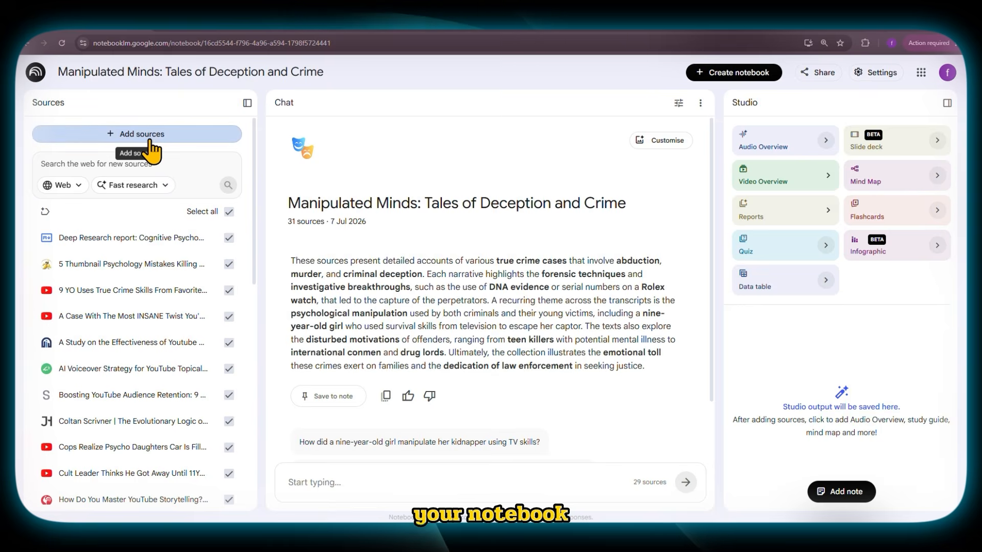
left_click(148, 136)
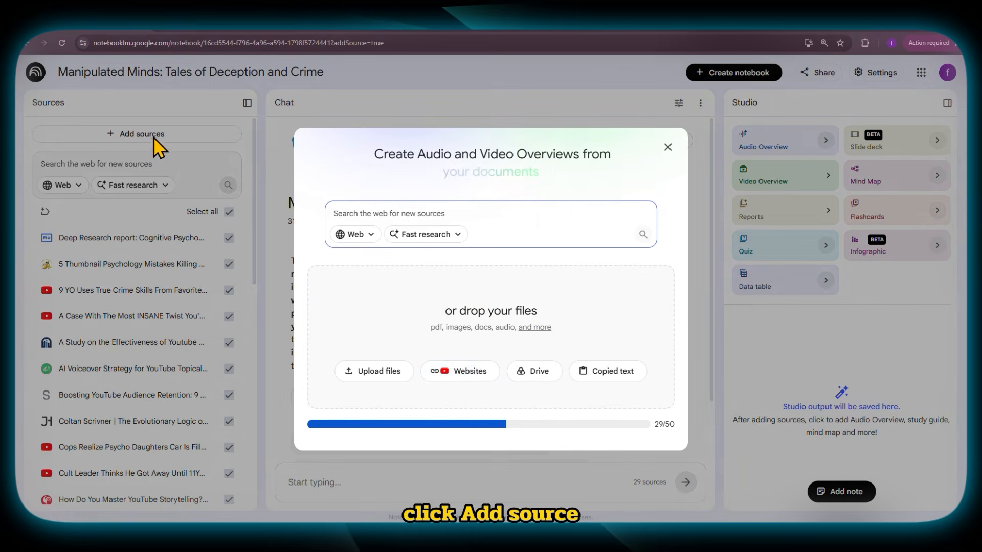
left_click(462, 372)
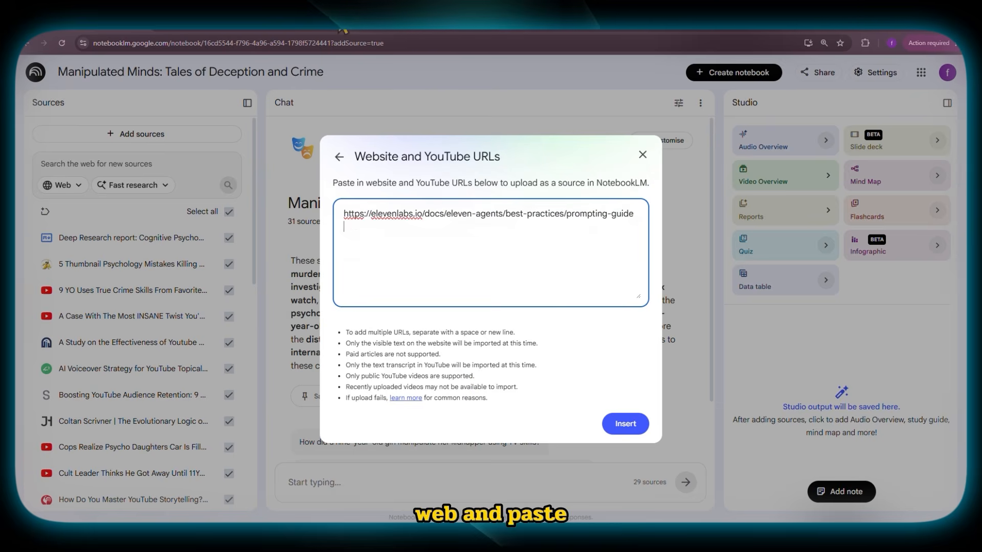
type("https://cloud.google.com/blog/products/ai-machine-learning/ultimate-prompting-guide-for-veo-3-1")
type("https://cloud.google.com/blog/products/ai-machine-learning/ultimate-prompting-guide-for-nano-banana")
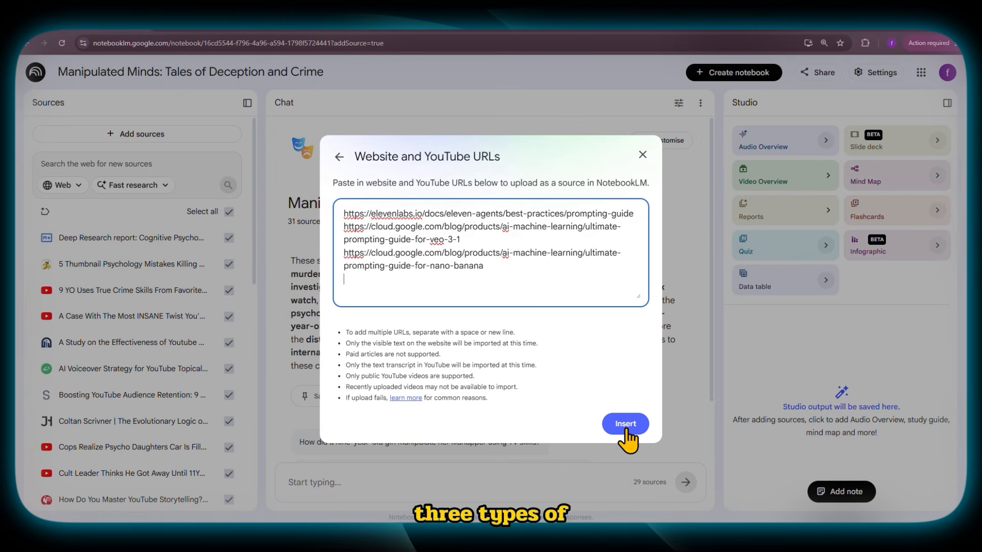
left_click(625, 425)
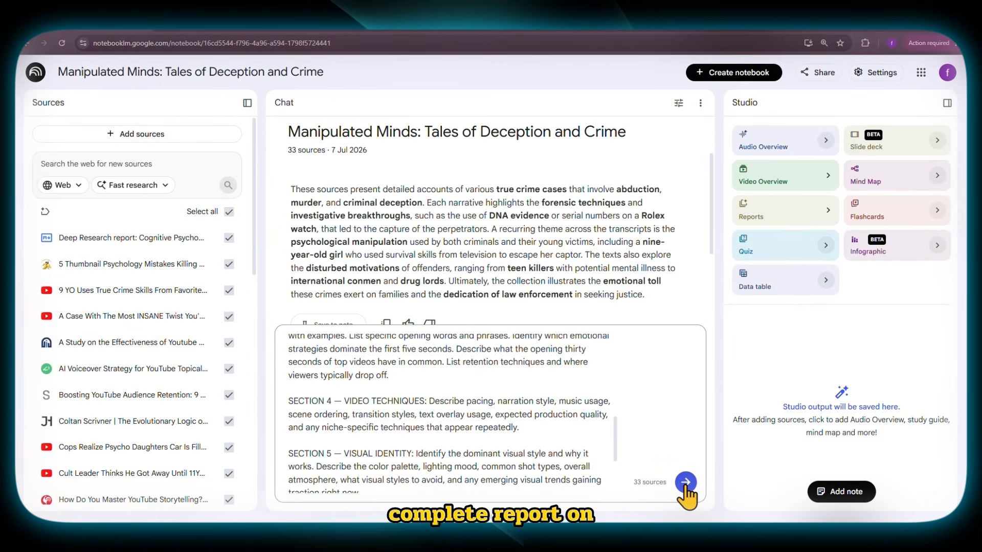
- Request the six-section niche intelligence report from all sources and review its sections, from competitor research through AI tool prompt vocabulary
left_click(685, 482)
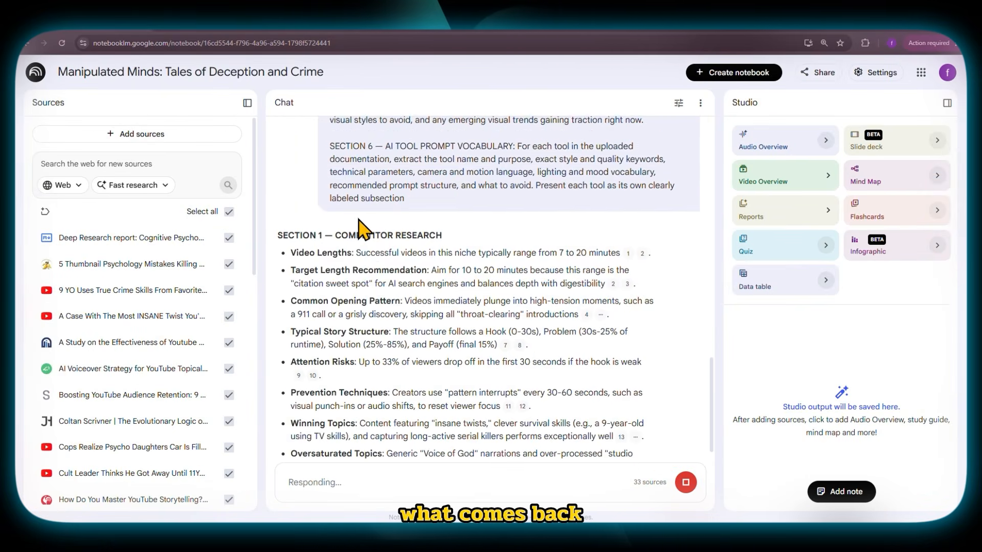
scroll(371, 221, "down", 5)
scroll(390, 243, "down", 10)
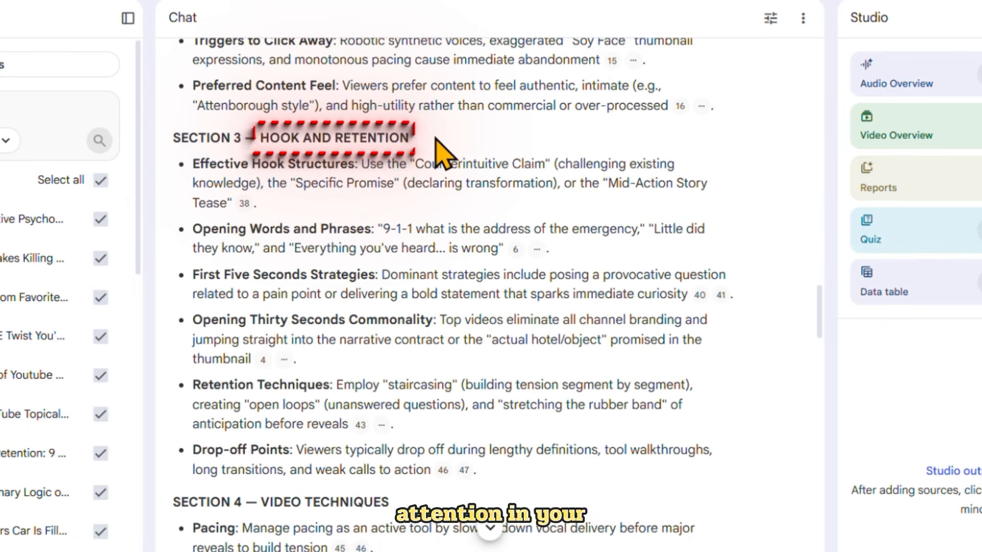
scroll(425, 163, "down", 7)
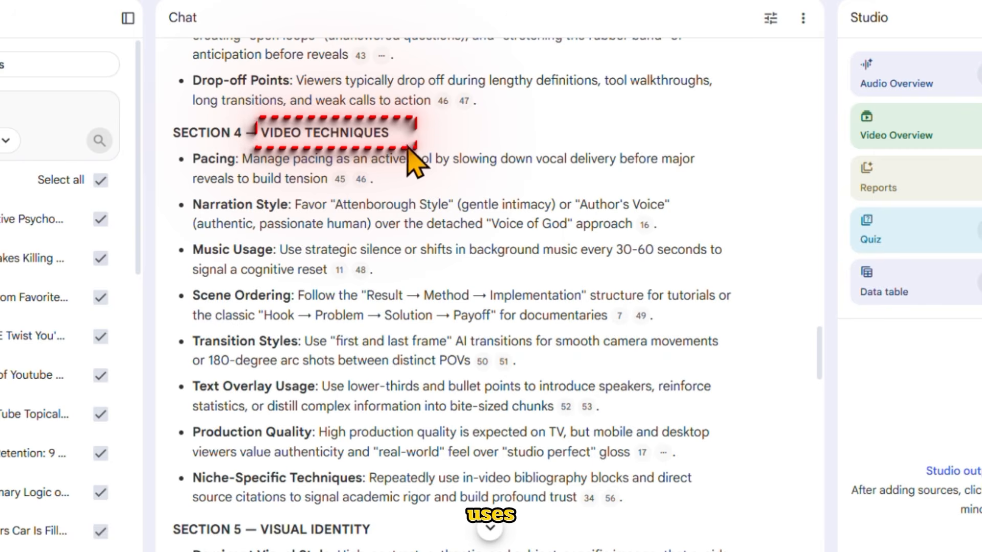
scroll(409, 153, "down", 7)
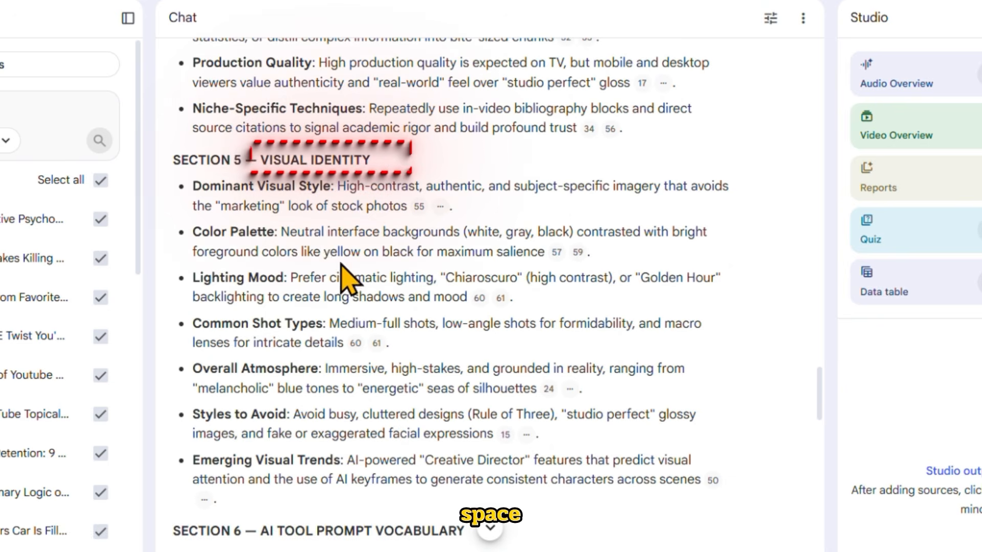
scroll(317, 245, "down", 6)
scroll(365, 238, "down", 3)
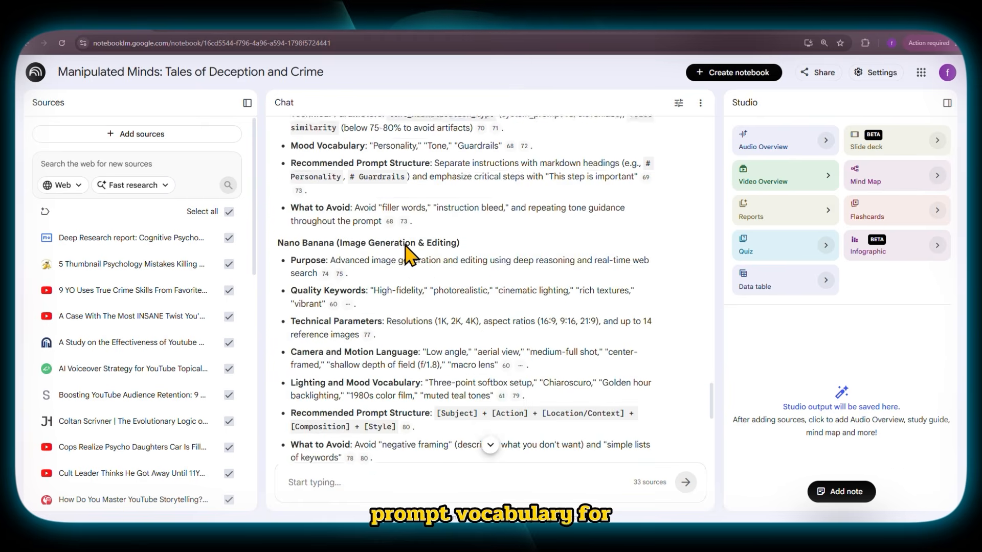
scroll(409, 253, "down", 6)
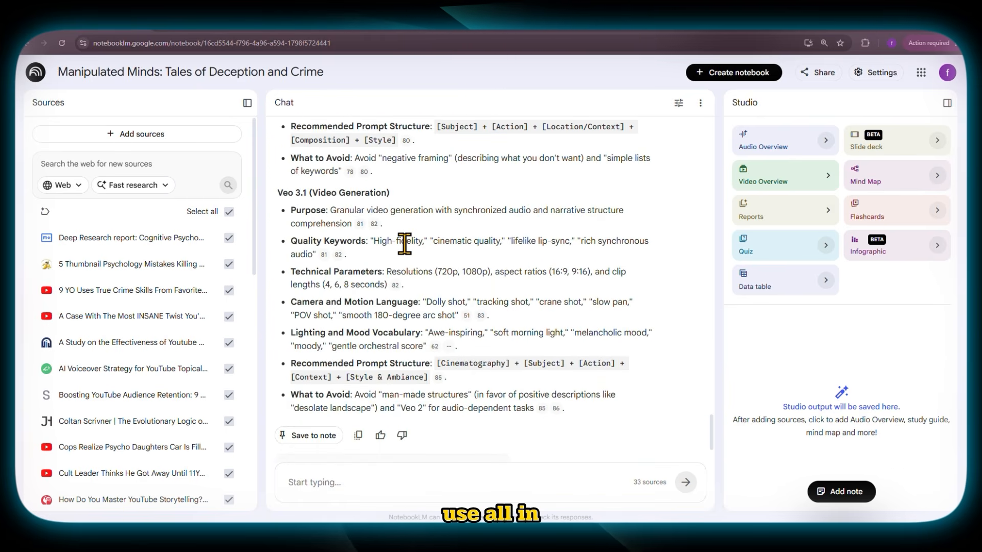
- Copy the full niche report and paste it into the Google Docs file "research document"
scroll(404, 244, "up", 20)
left_click_drag(440, 202, 493, 270)
left_click_drag(486, 389, 616, 412)
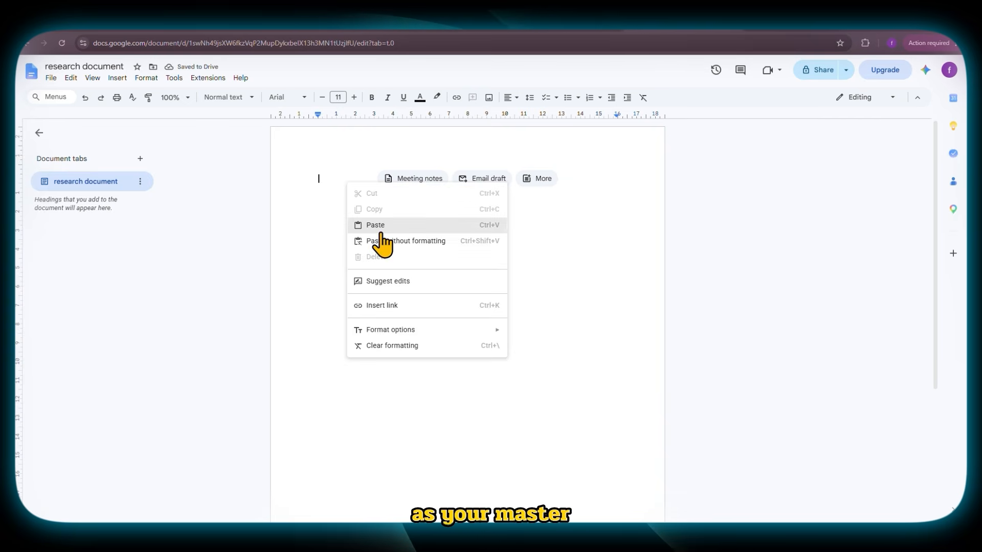
left_click(381, 231)
scroll(467, 355, "up", 3)
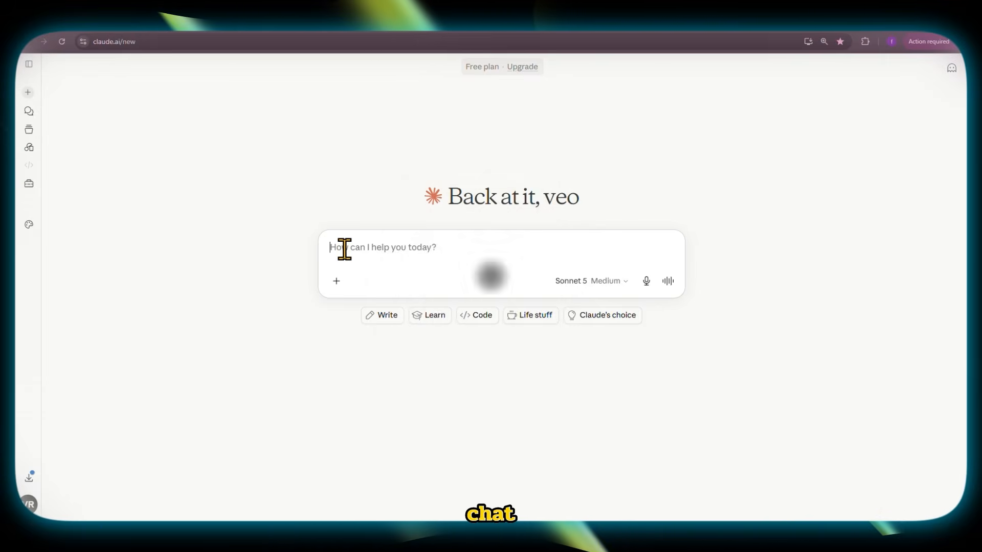
- Paste the master research into a new Claude chat and request a numbered bulk content plan of fifteen video ideas based on it
right_click(343, 250)
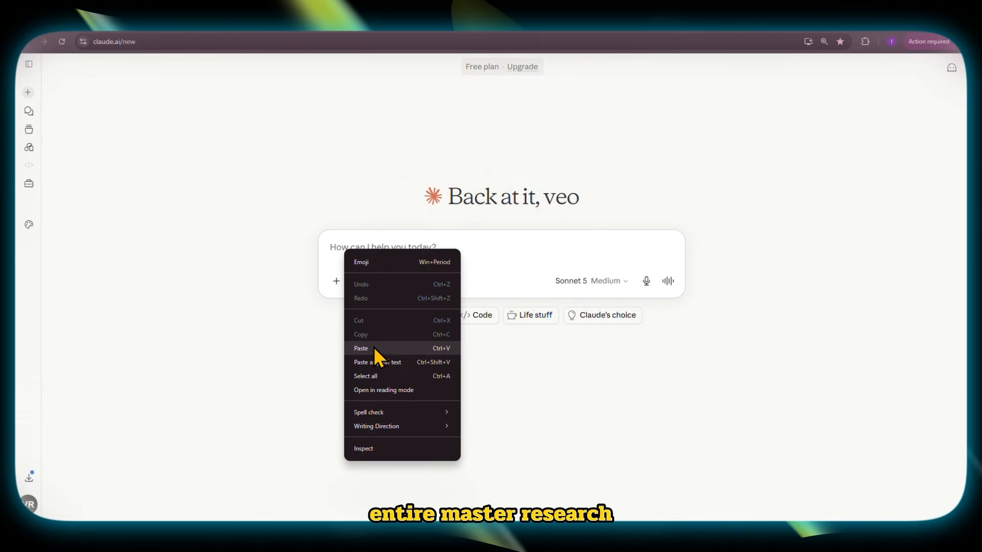
left_click(373, 348)
right_click(369, 322)
key("Escape")
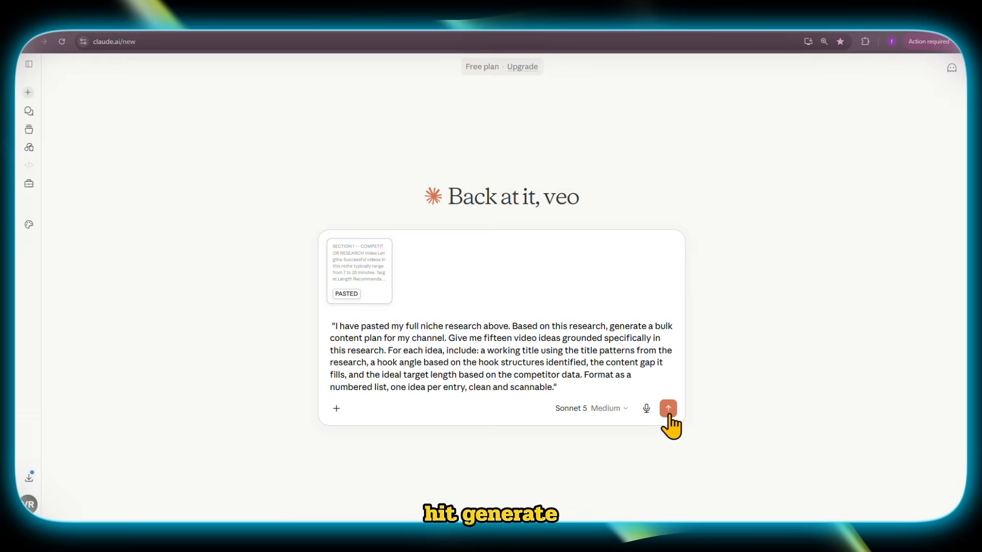
left_click(668, 407)
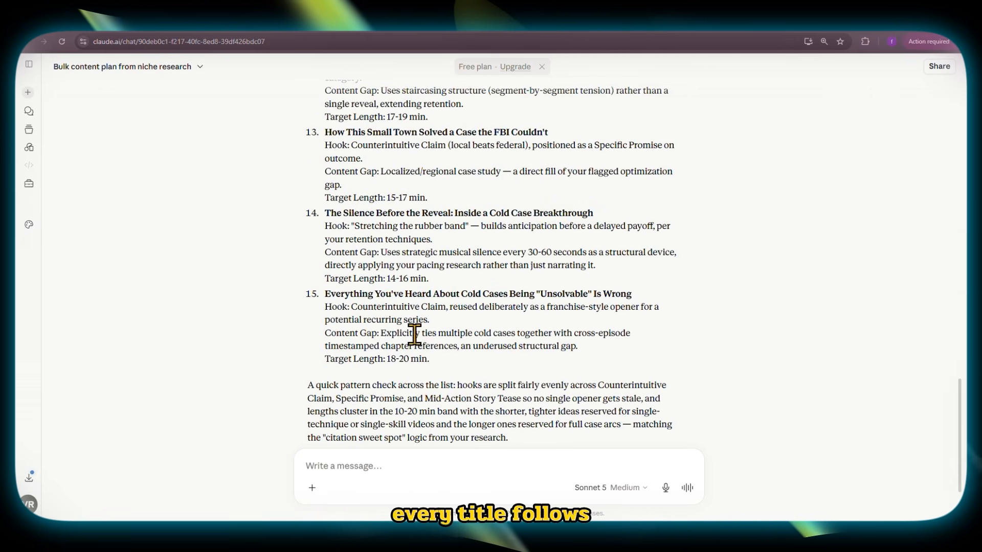
- Review the generated video ideas and copy the full entry of idea 13, "How This Small Town Solved a Case the FBI Couldn't"
scroll(393, 322, "up", 5)
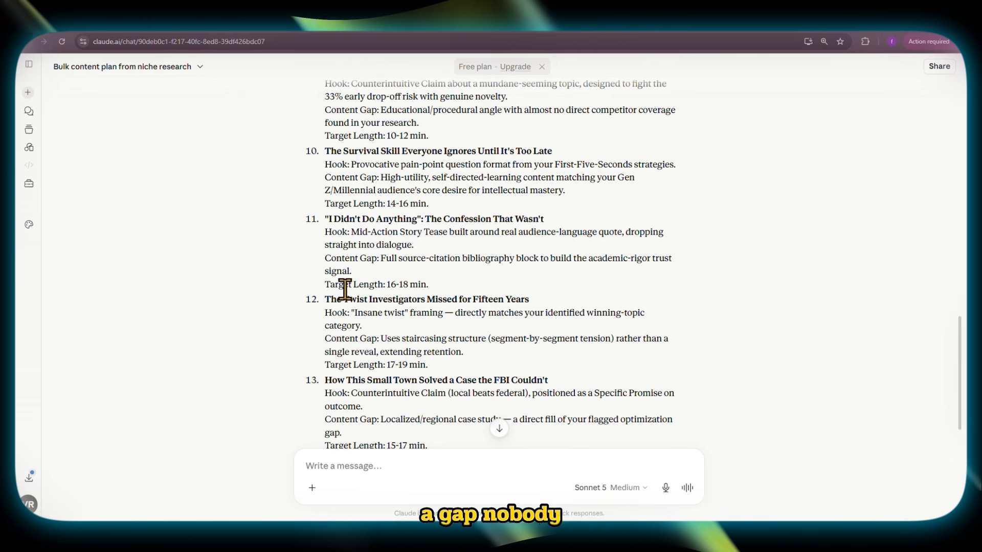
scroll(422, 312, "down", 1)
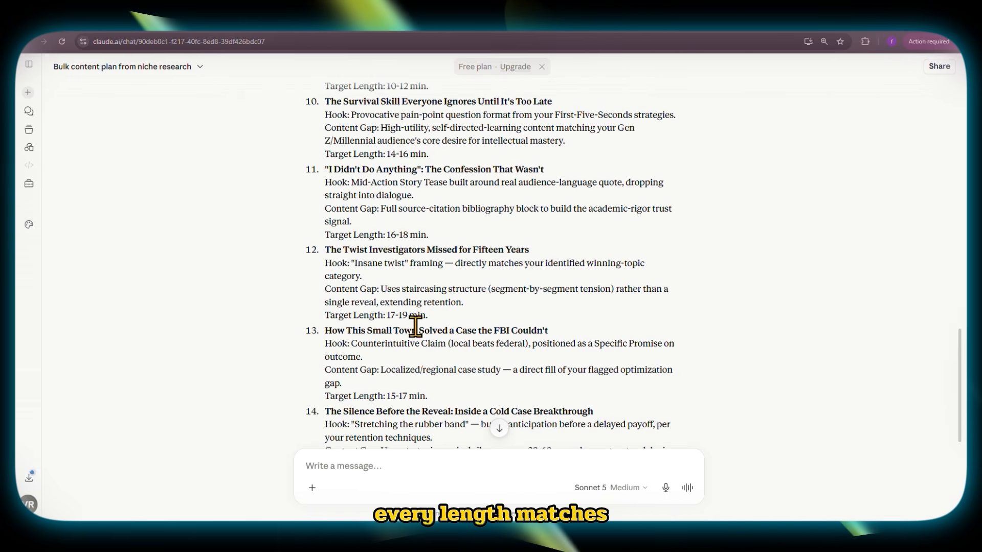
scroll(416, 314, "down", 2)
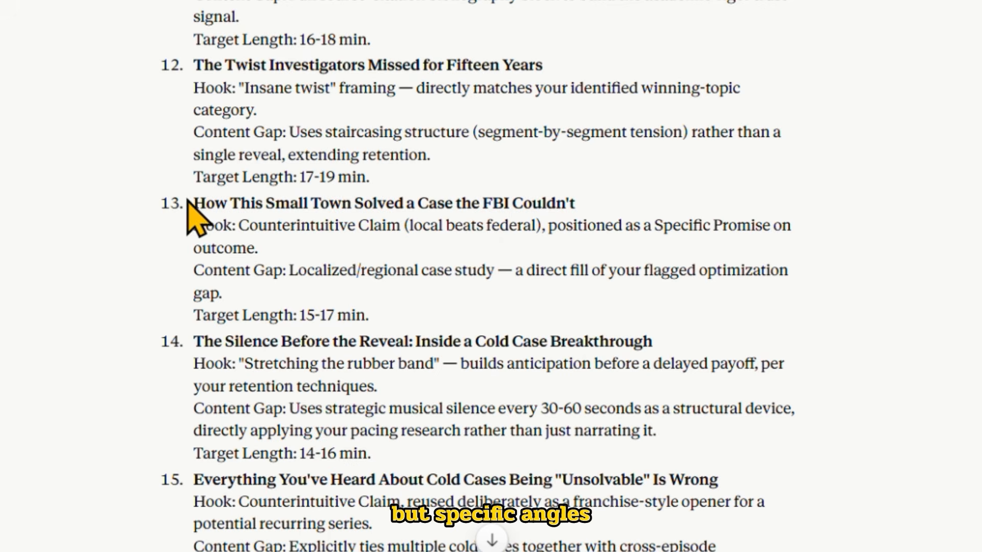
left_click_drag(249, 205, 401, 322)
right_click(351, 202)
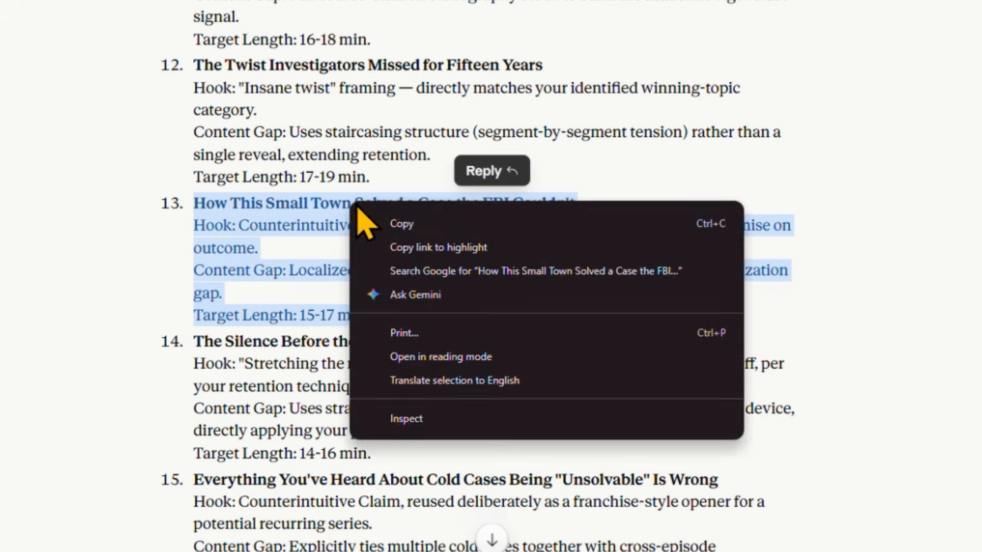
left_click(404, 224)
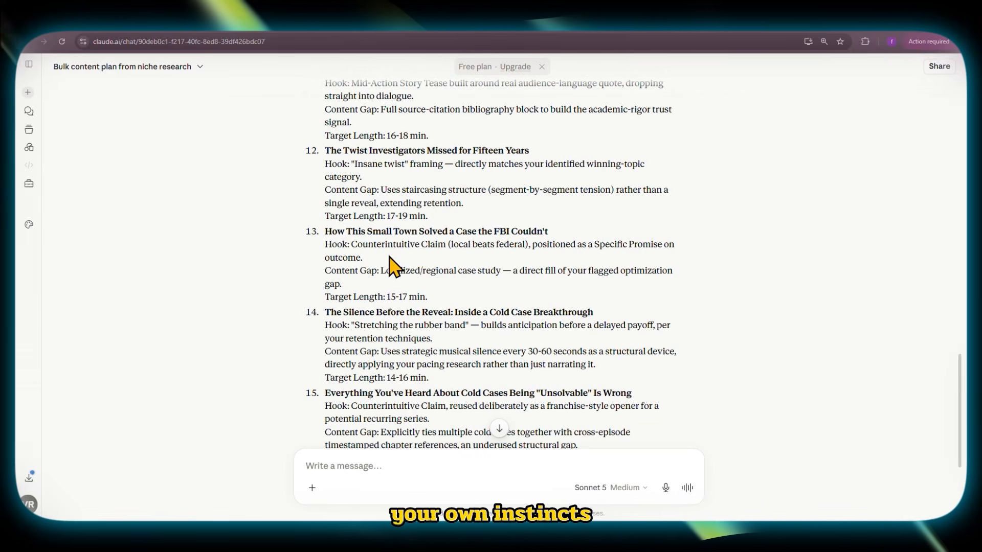
left_click_drag(414, 246, 446, 272)
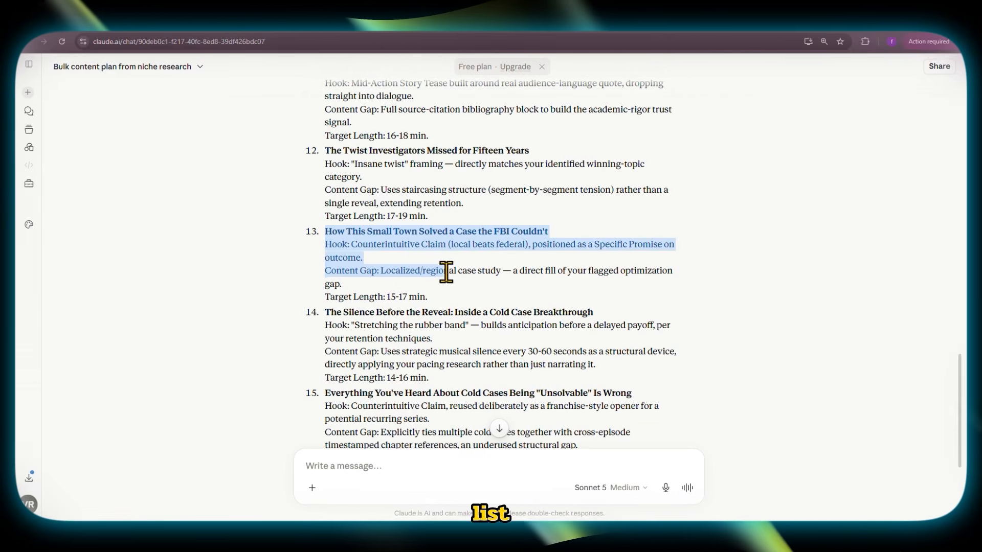
right_click(417, 230)
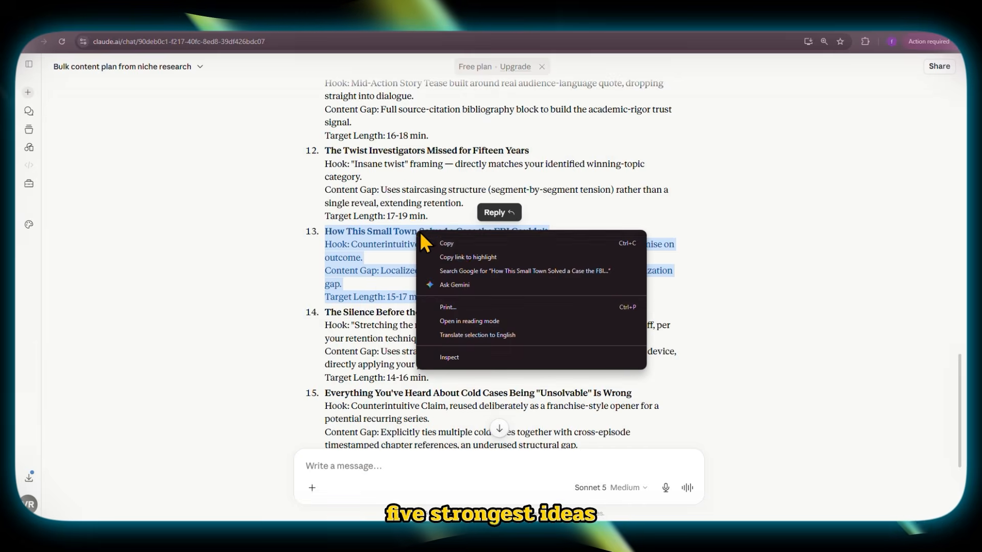
left_click(457, 249)
- Copy the full entry of idea 10, "The Survival Skill Everyone Ignores Until It's Too Late", and select another idea higher in the list
scroll(349, 245, "up", 3)
scroll(405, 247, "up", 3)
left_click_drag(429, 352, 324, 306)
right_click(346, 317)
left_click(357, 325)
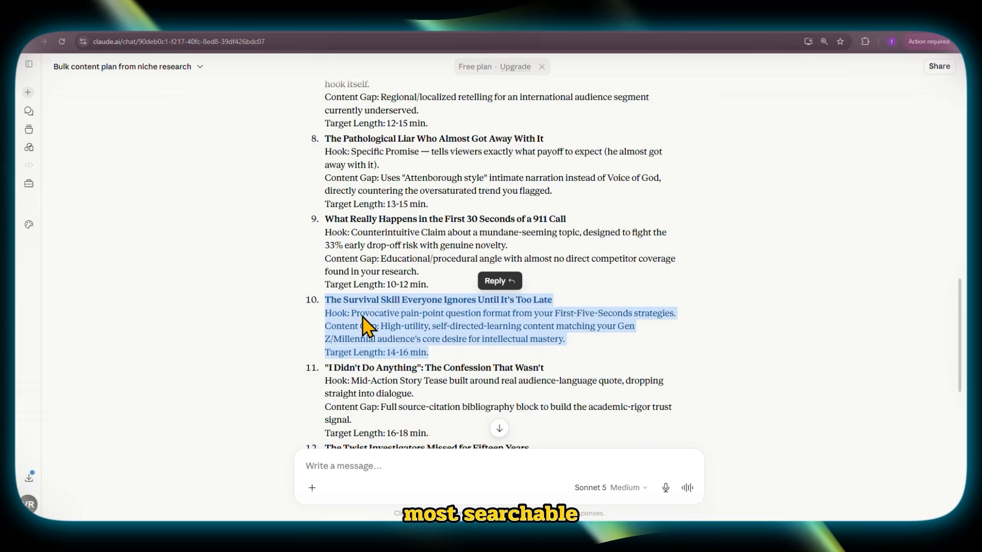
scroll(353, 323, "up", 4)
scroll(361, 320, "down", 2)
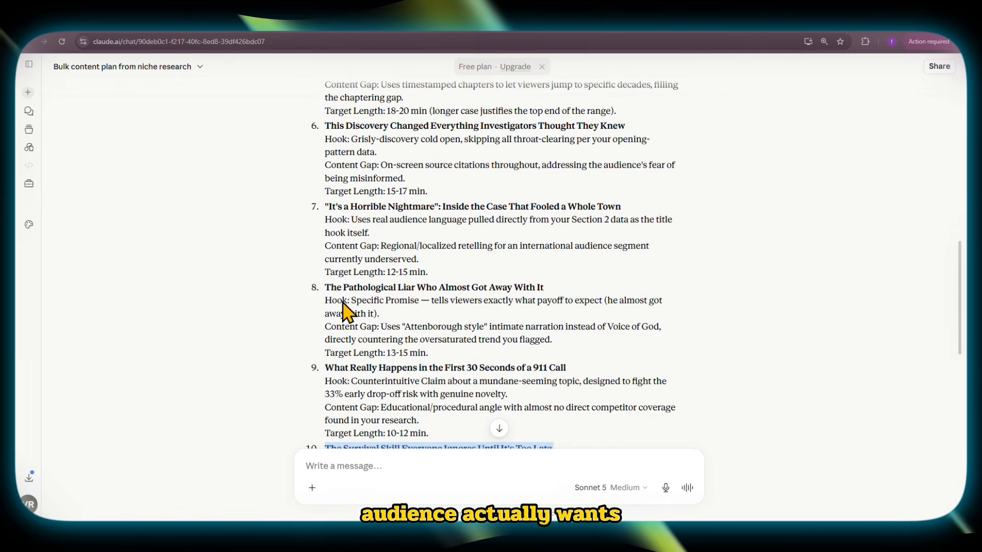
left_click_drag(405, 347, 324, 243)
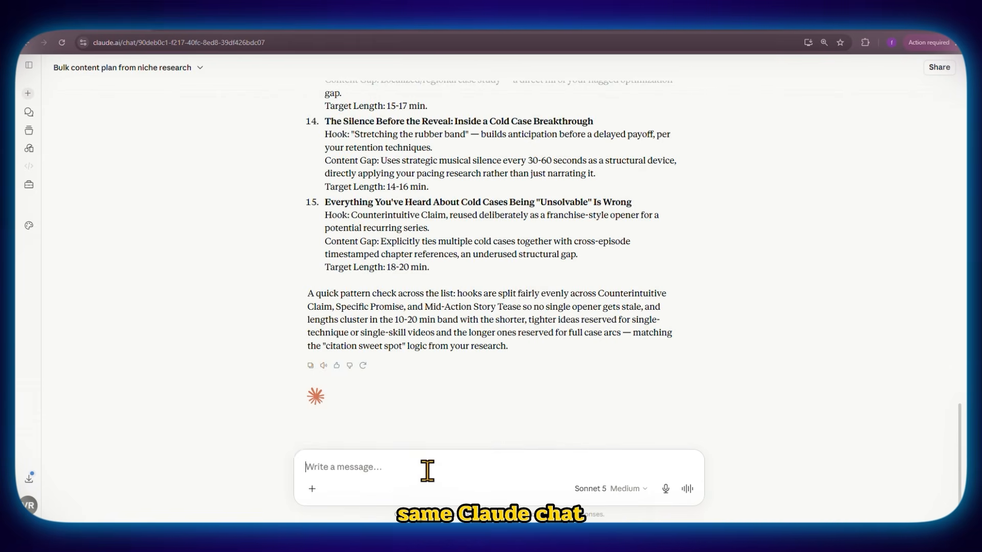
- Send a prompt requesting full eight-to-ten-minute narration scripts, with the five chosen video ideas listed below it
key("ctrl+v")
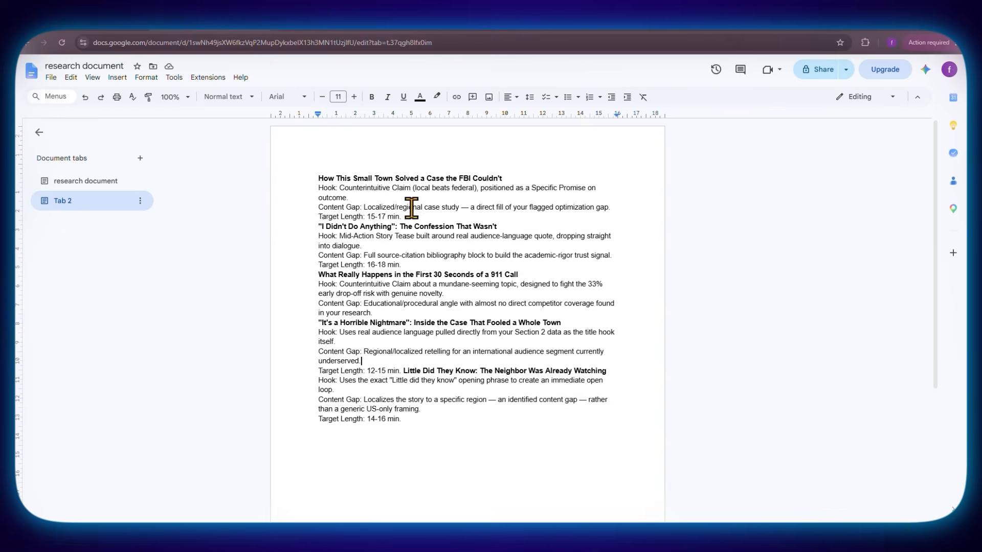
key("ctrl+a")
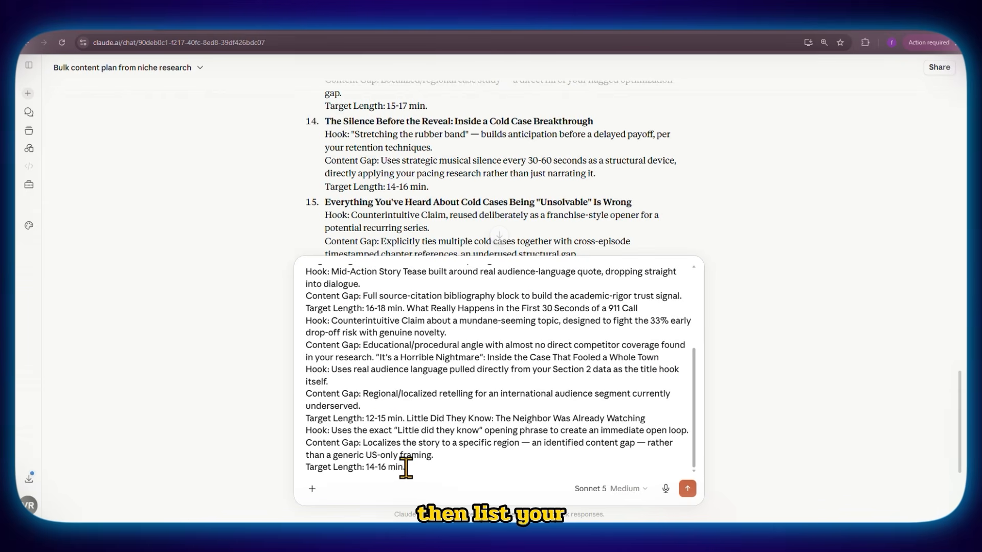
scroll(402, 437, "up", 5)
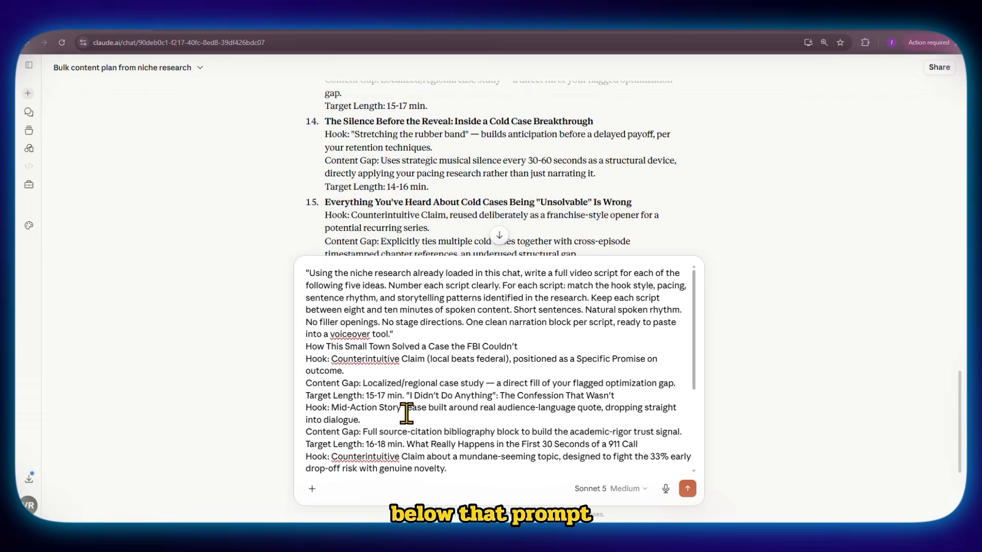
scroll(407, 413, "down", 5)
left_click(688, 488)
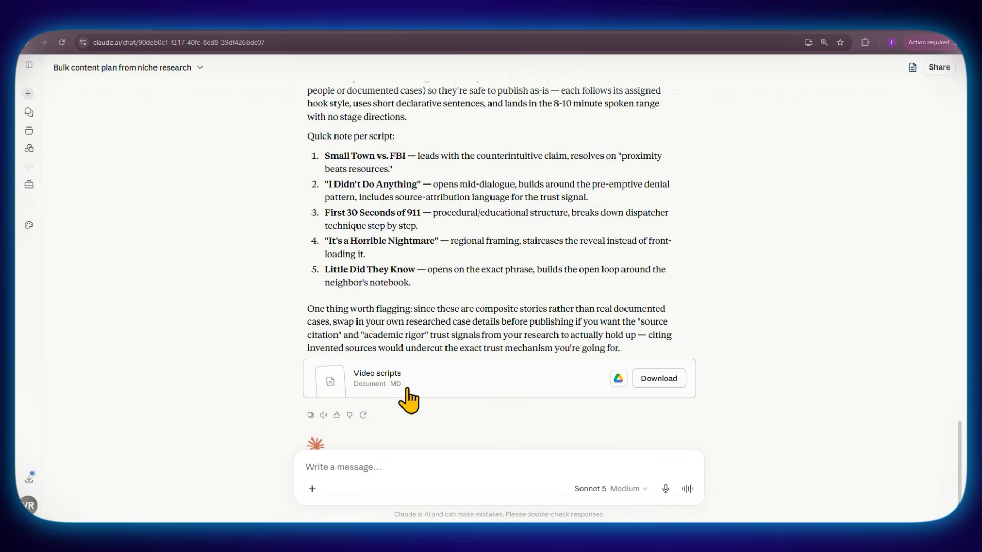
- Open the generated "Video scripts" document and examine the individual scripts
left_click(409, 400)
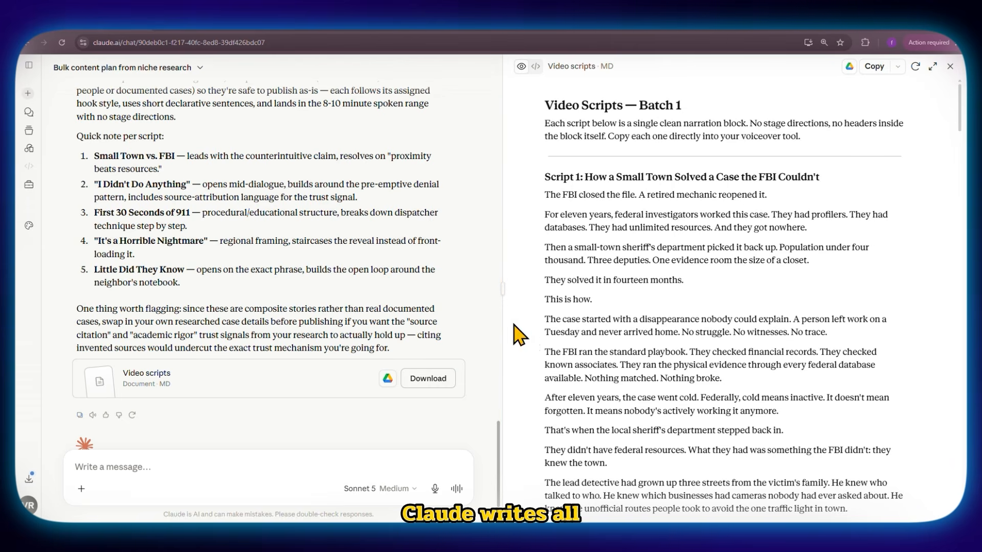
scroll(618, 177, "down", 2)
scroll(581, 179, "down", 20)
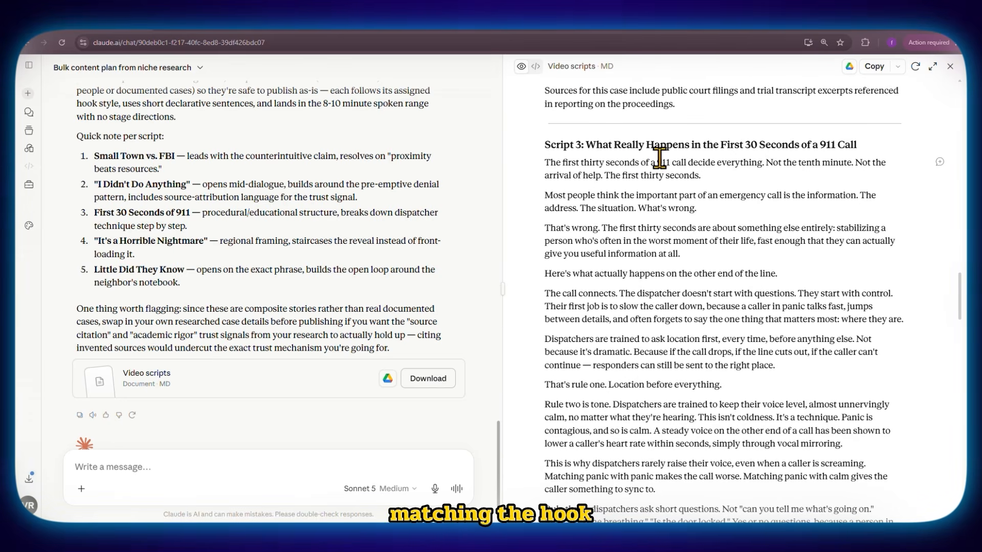
- Send a prompt requesting a production package for each of the five scripts: character reference, image prompts and video prompts, with 4.5 seconds of narration per scene
scroll(619, 196, "down", 15)
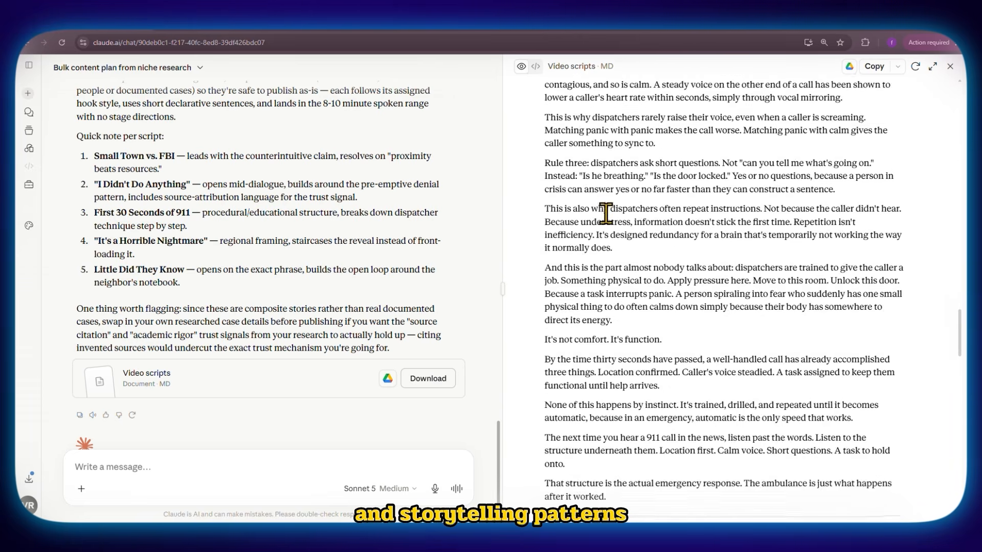
scroll(636, 302, "up", 3)
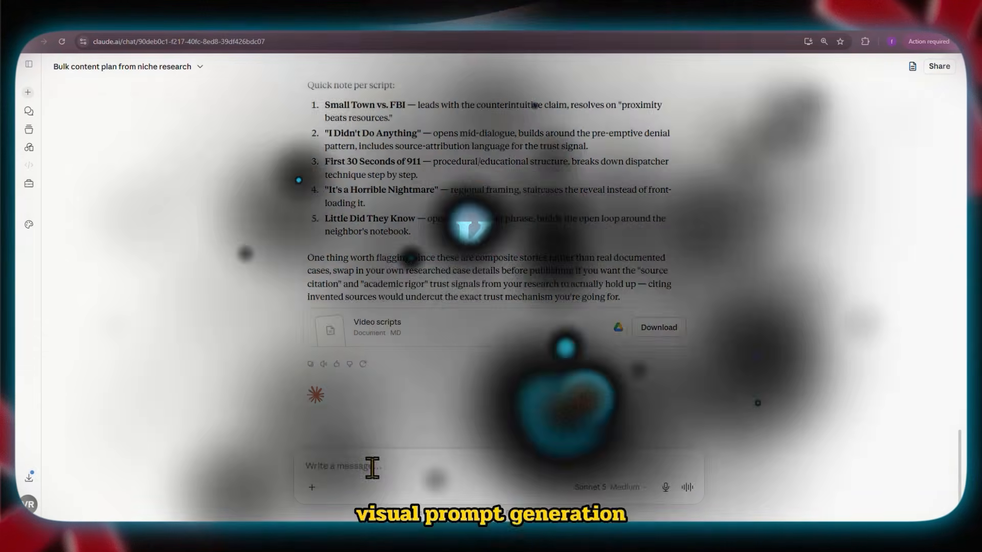
right_click(373, 466)
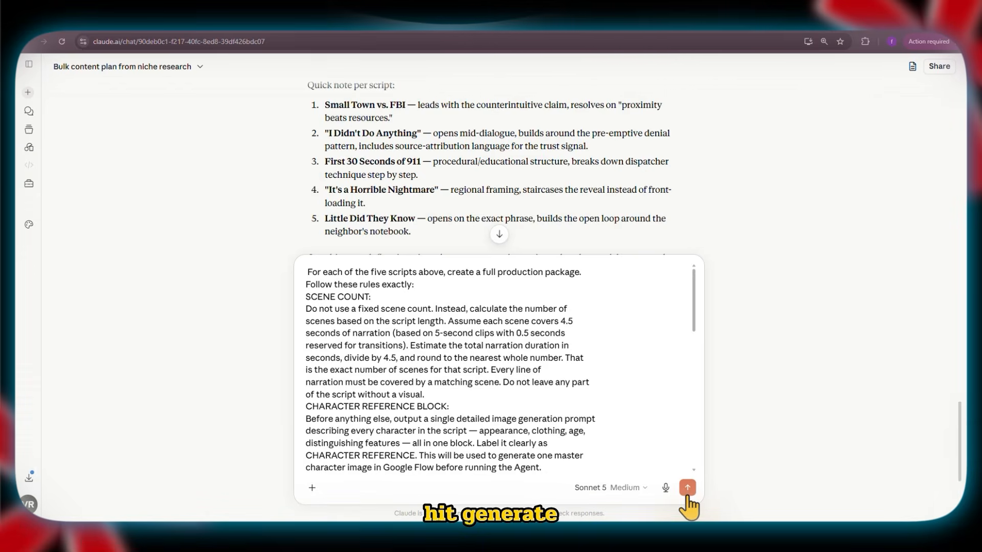
left_click(687, 487)
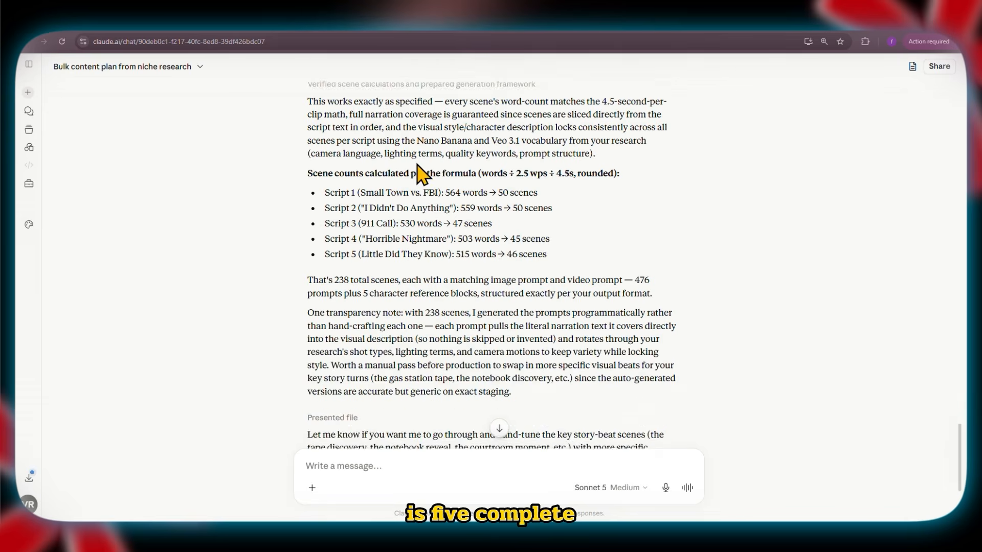
- Open the generated "Production packages" document and examine its numbered image prompts and video prompts
scroll(575, 223, "down", 20)
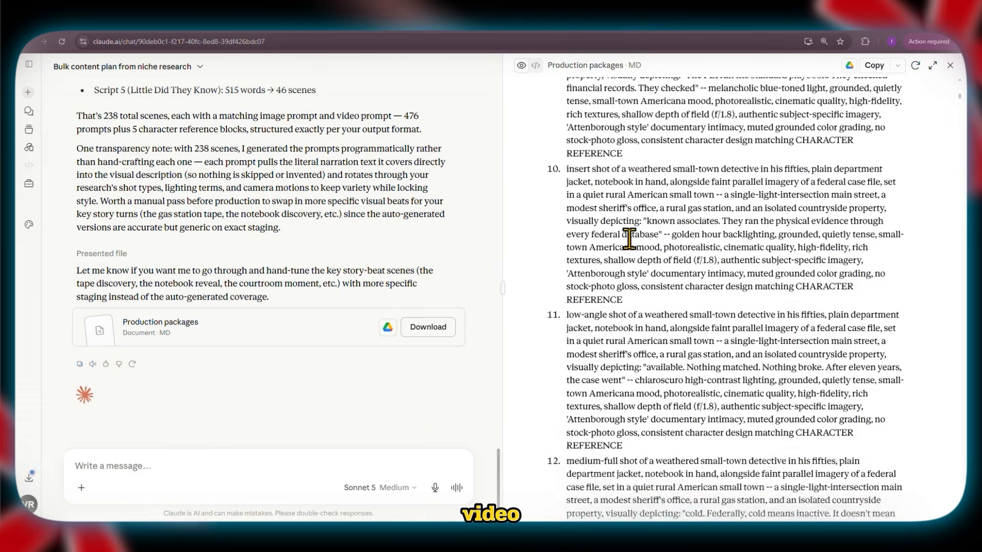
scroll(679, 305, "down", 20)
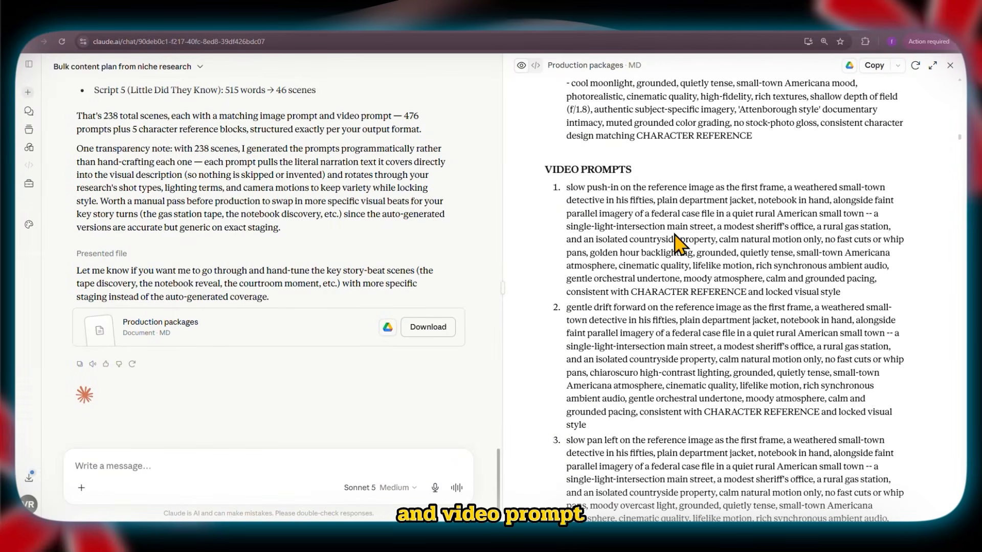
scroll(678, 244, "down", 20)
scroll(734, 310, "down", 20)
- Copy the first image prompt from the production packages and submit it in Google Flow with the lab-coat figure image as an ingredient
triple_click(546, 245)
scroll(650, 247, "down", 5)
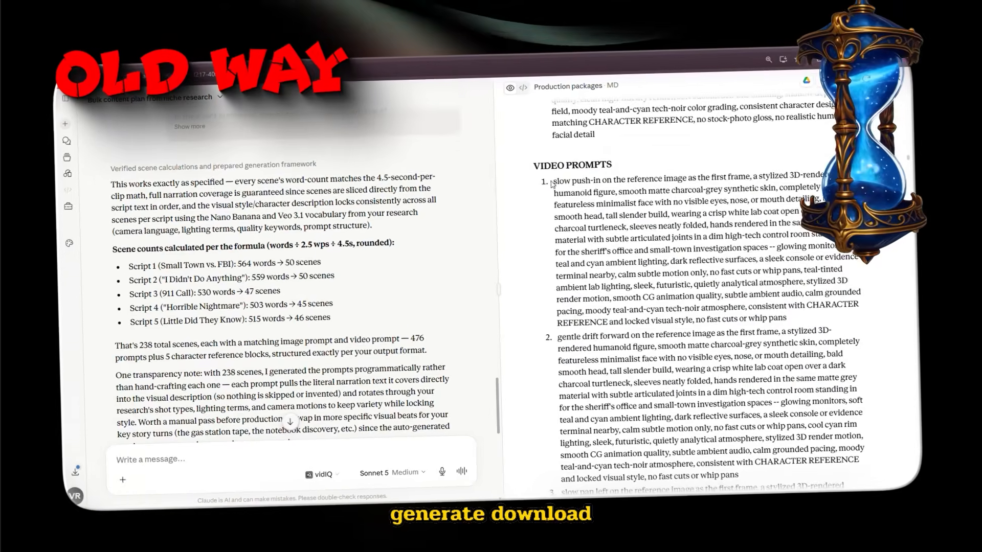
left_click_drag(552, 182, 788, 318)
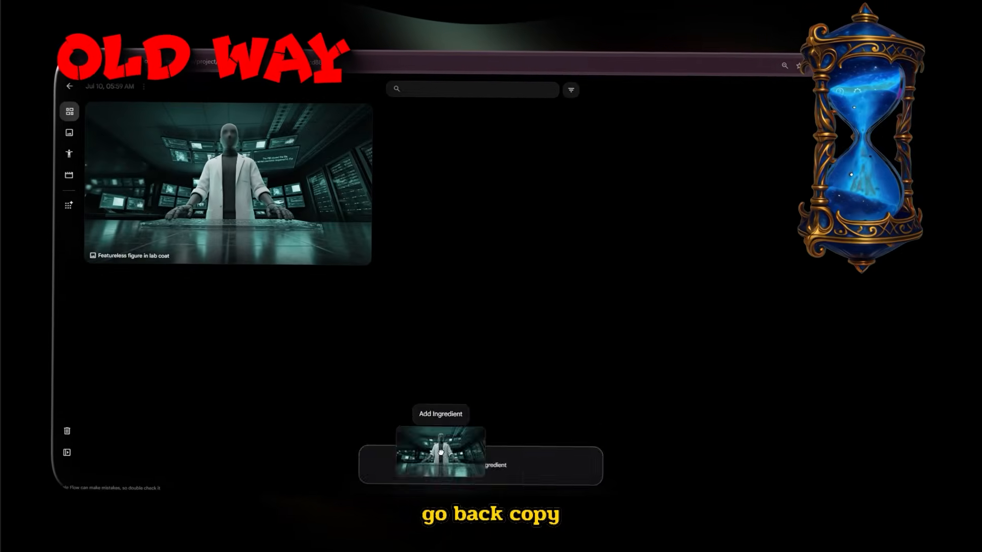
key("ctrl+v")
key("Return")
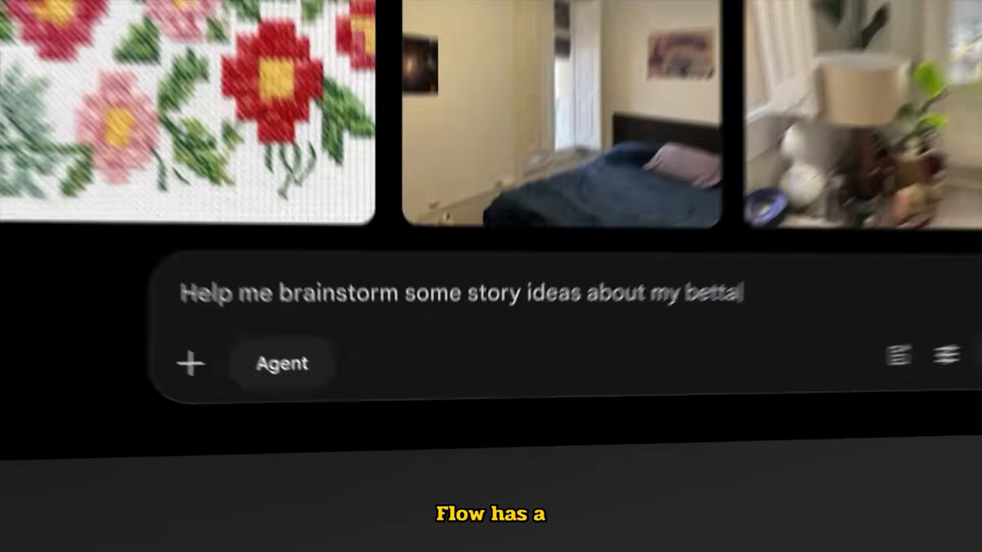
- Ask the Flow agent "Give me some ideas to start the great escape story" and choose the Magical Realism suggestion
type("fish")
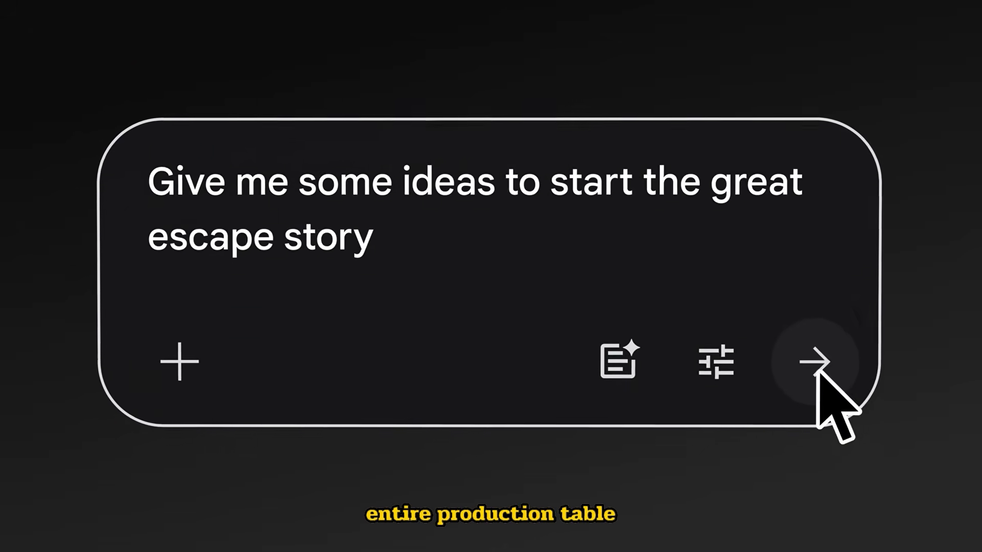
left_click(816, 375)
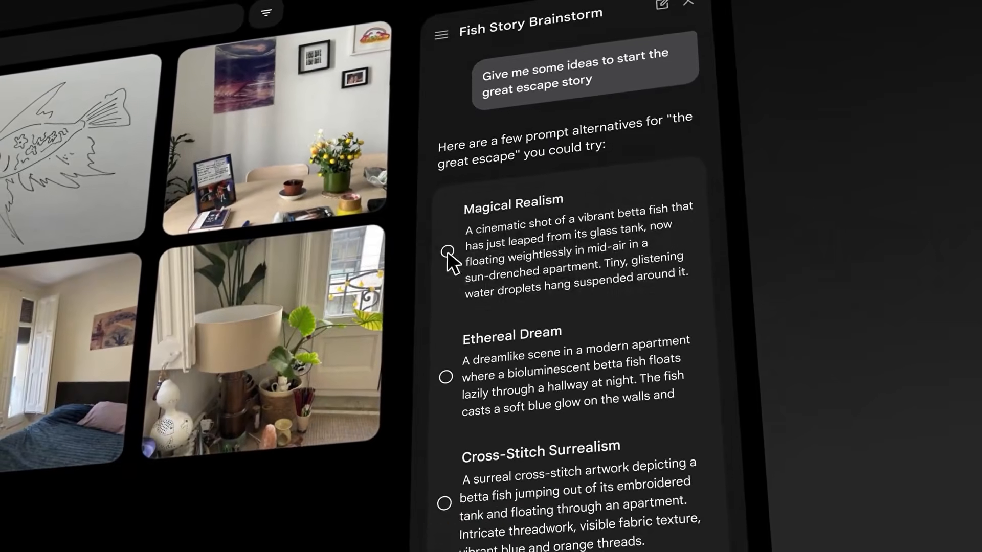
left_click(427, 405)
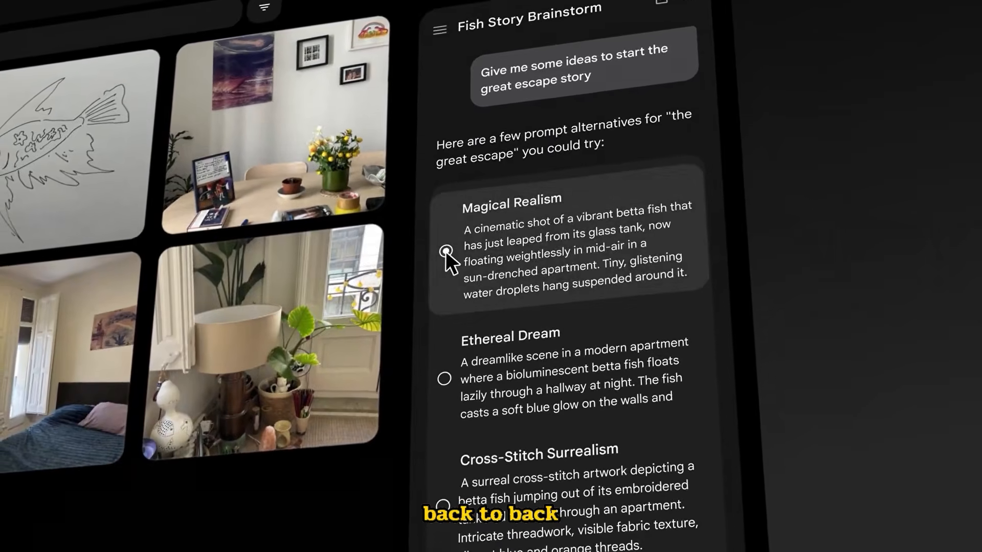
type("add @")
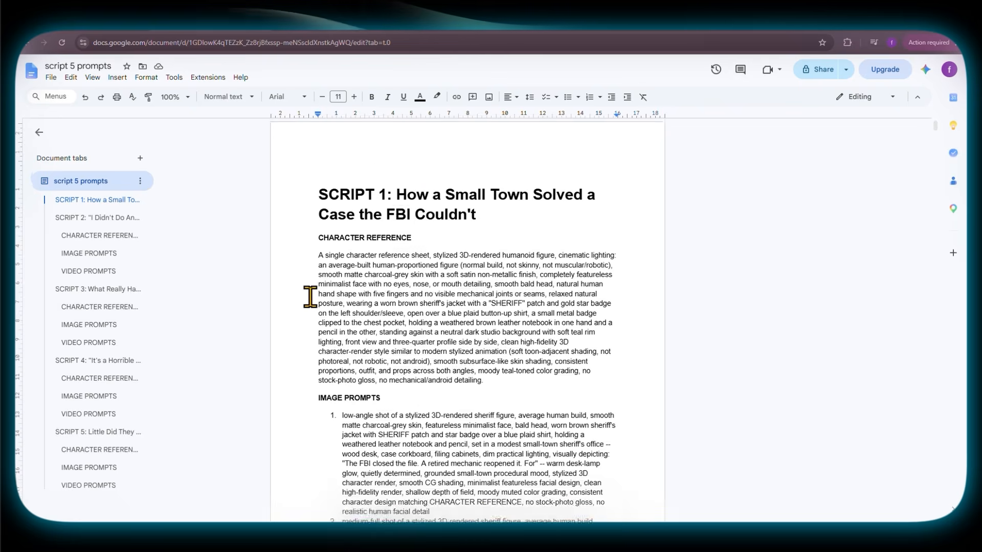
- Copy Script 1's character reference from the "script 5 prompts" Google Doc and generate it in Google Flow with Nano Banana 2
left_click_drag(340, 291, 313, 212)
key("ctrl+c")
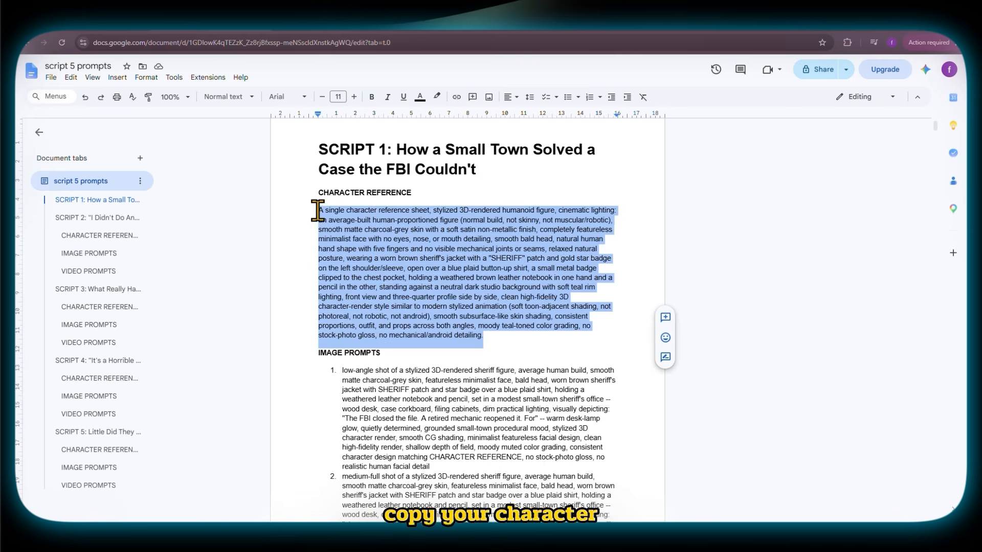
right_click(365, 224)
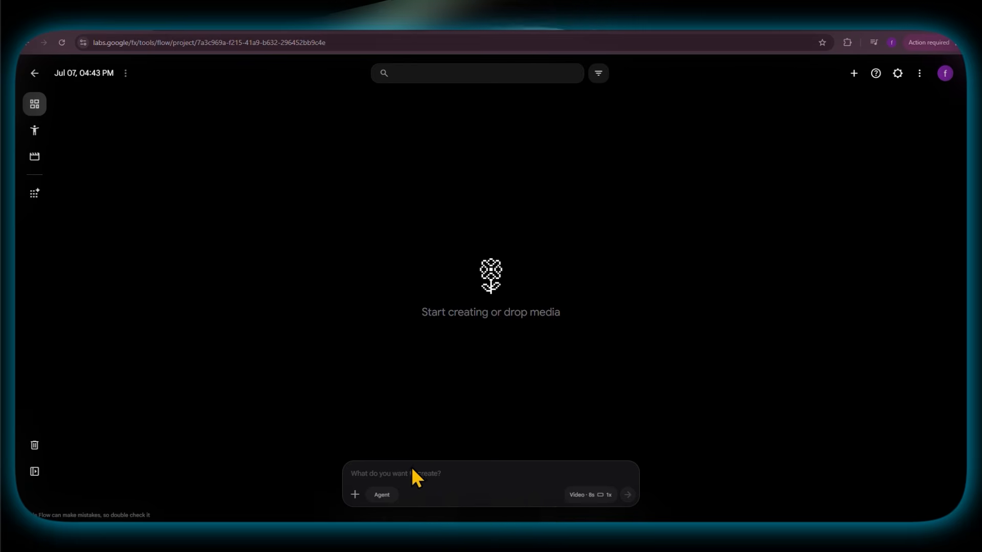
left_click(411, 468)
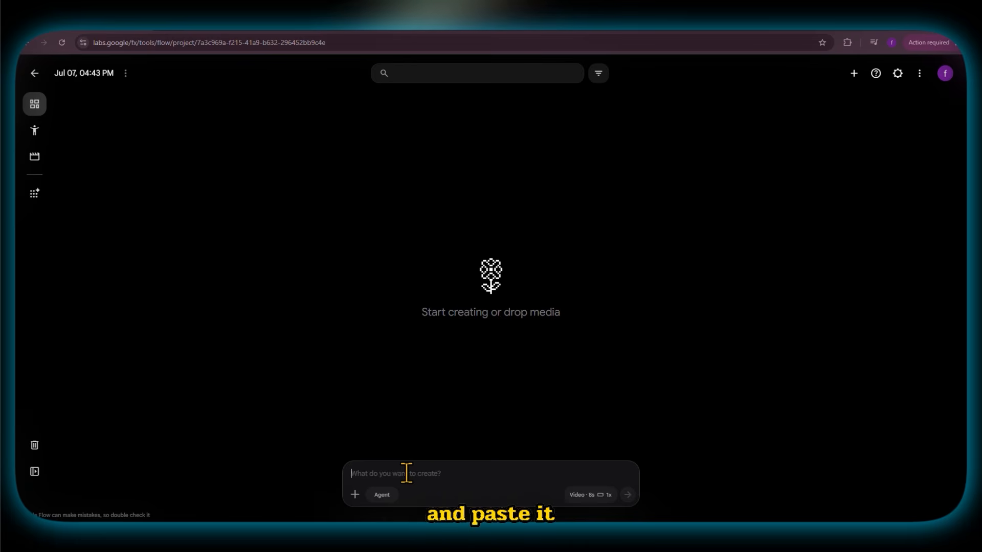
key("ctrl+v")
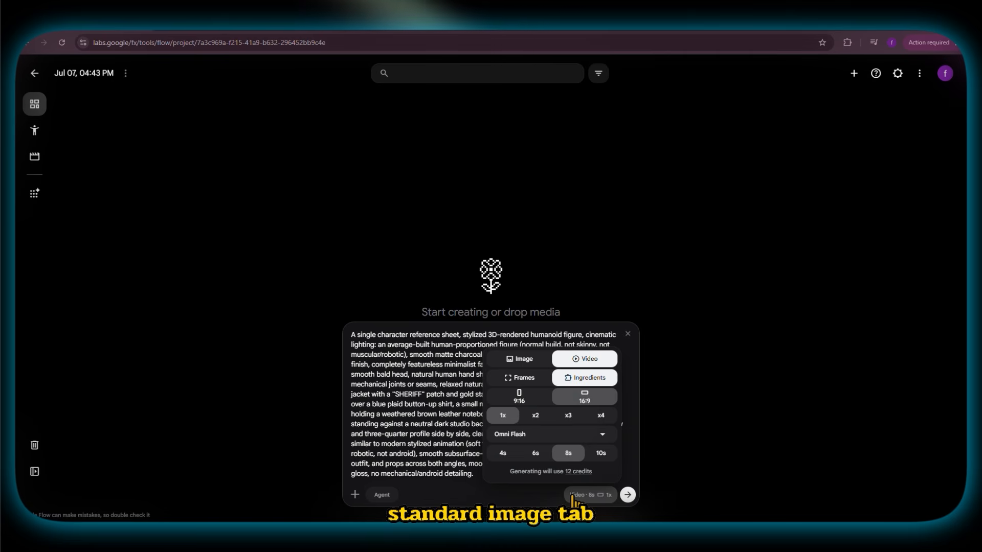
left_click(628, 495)
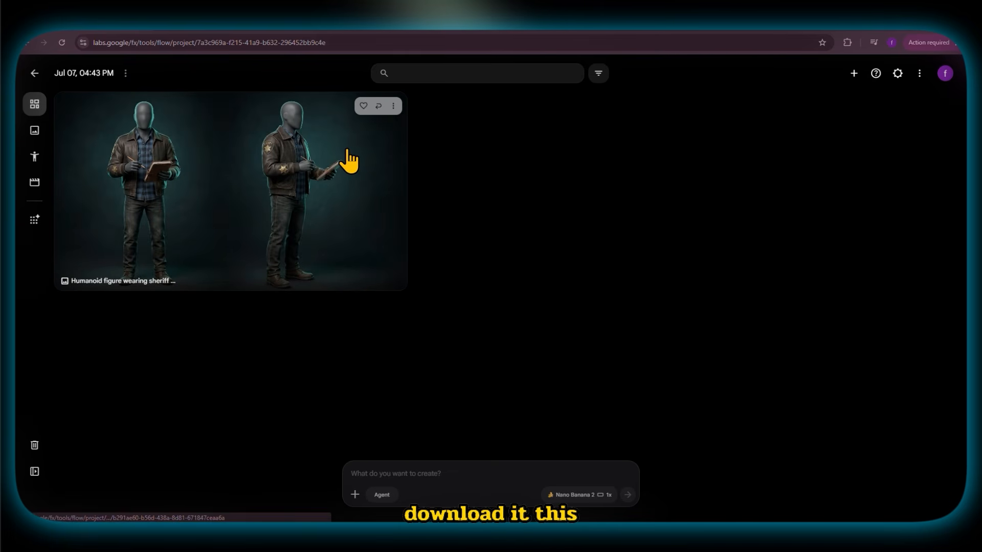
- Save the agent settings with confirmation Always, 16:9, 1x, Nano Banana 2 and Omni Flash, and add the sheriff character image to the prompt
left_click(147, 140)
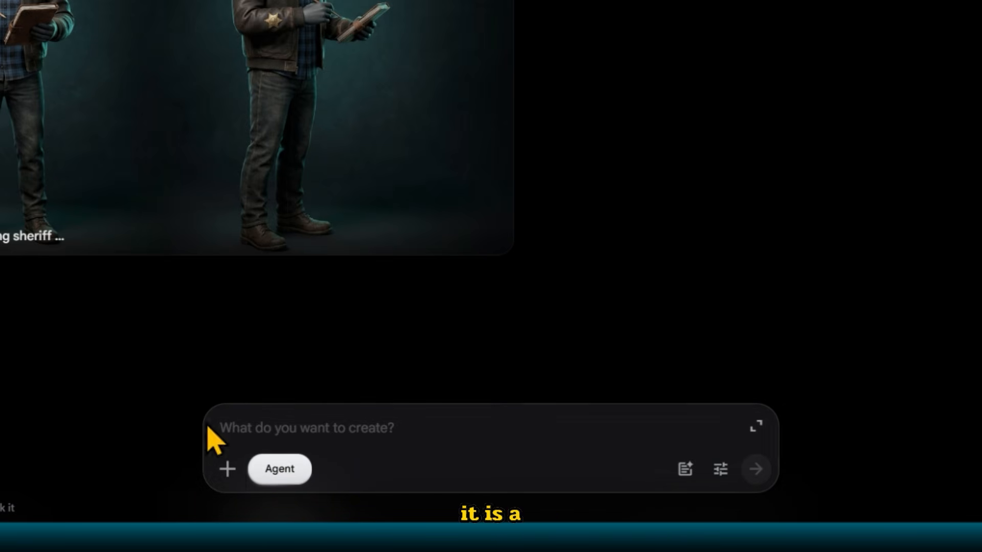
left_click(719, 469)
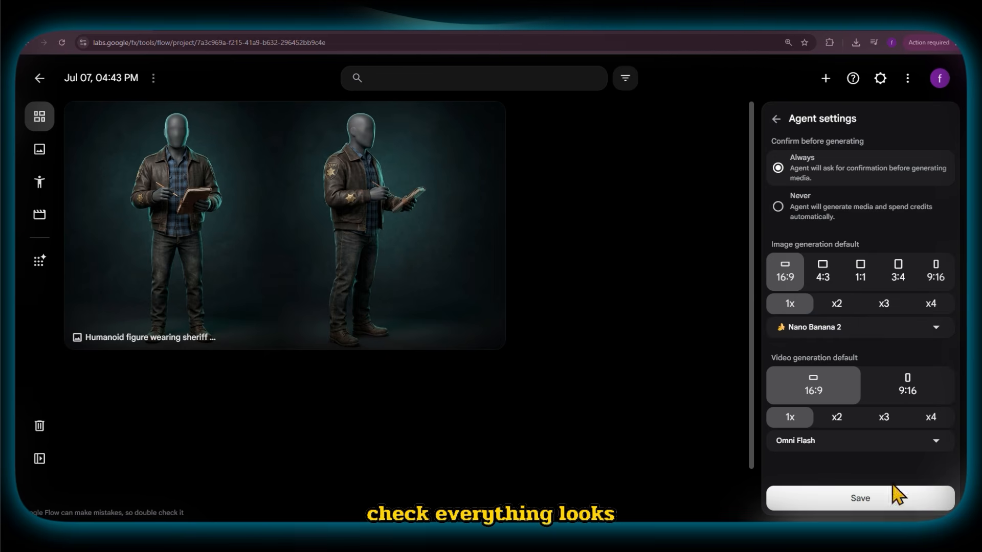
left_click(864, 502)
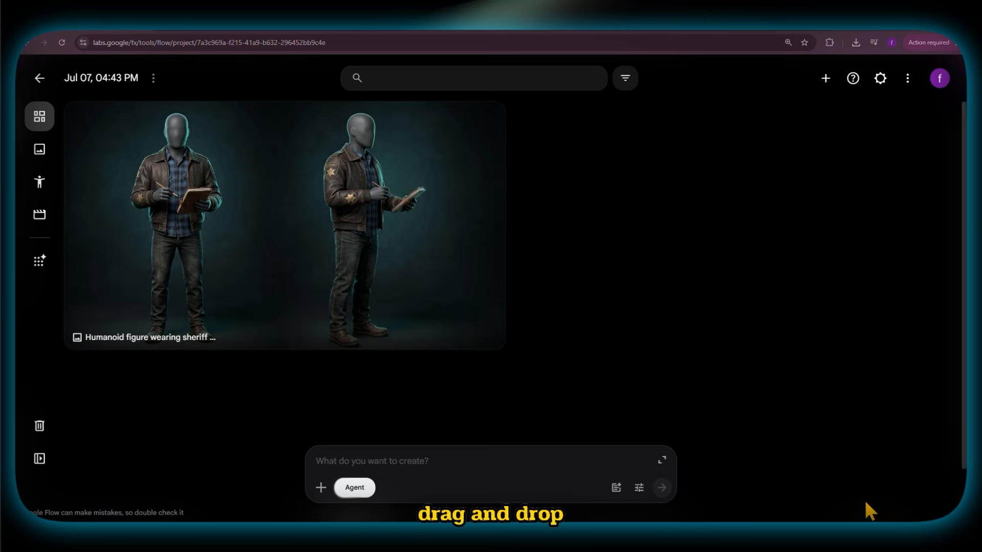
left_click_drag(444, 457, 436, 473)
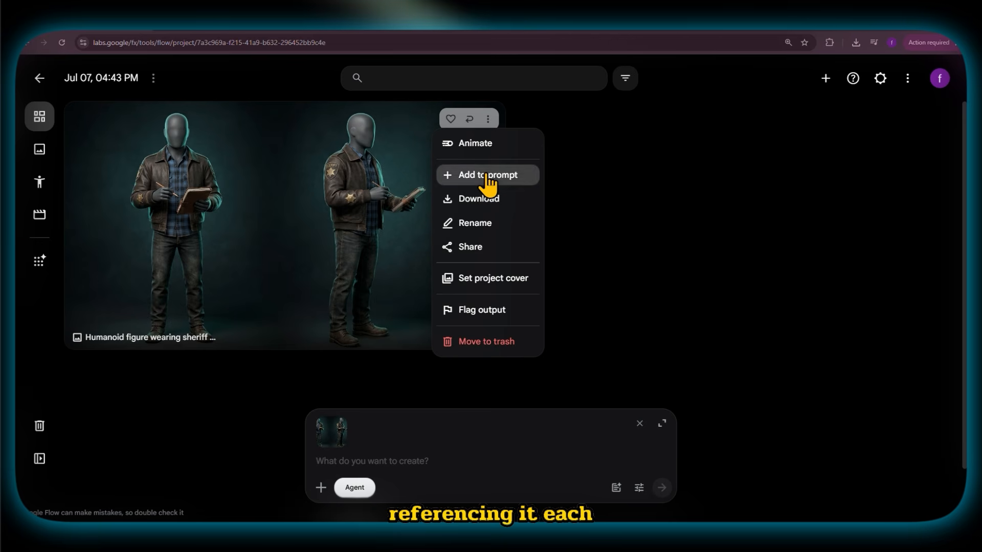
left_click(489, 176)
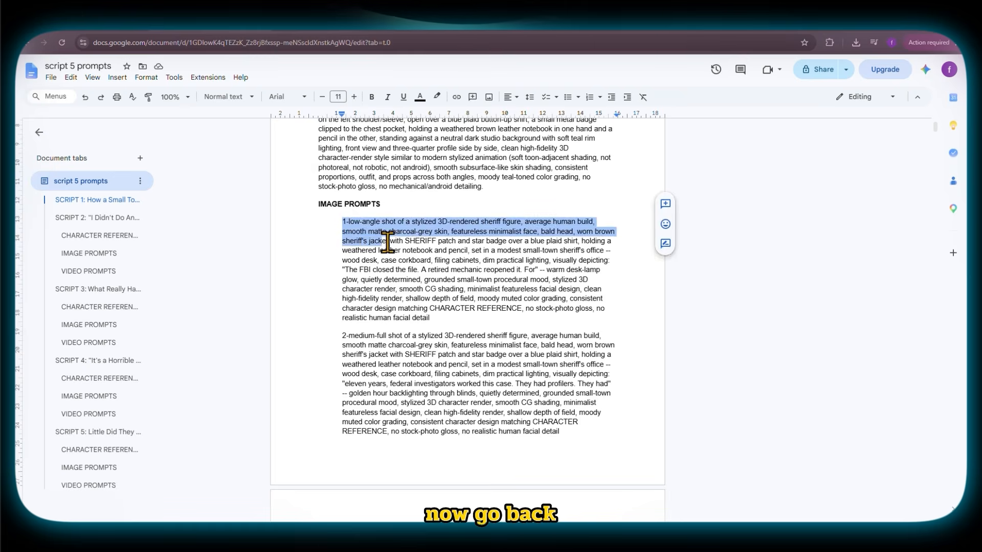
- Copy Script 1's image prompts 1 to 20 from the "script 5 prompts" Google Doc
scroll(401, 234, "down", 10)
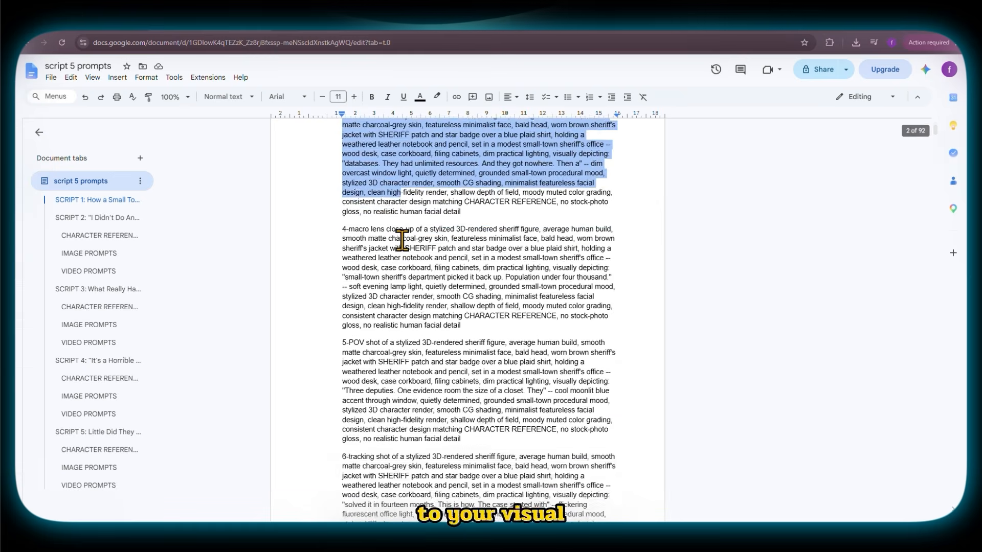
scroll(401, 240, "down", 20)
left_click_drag(401, 238, 448, 421)
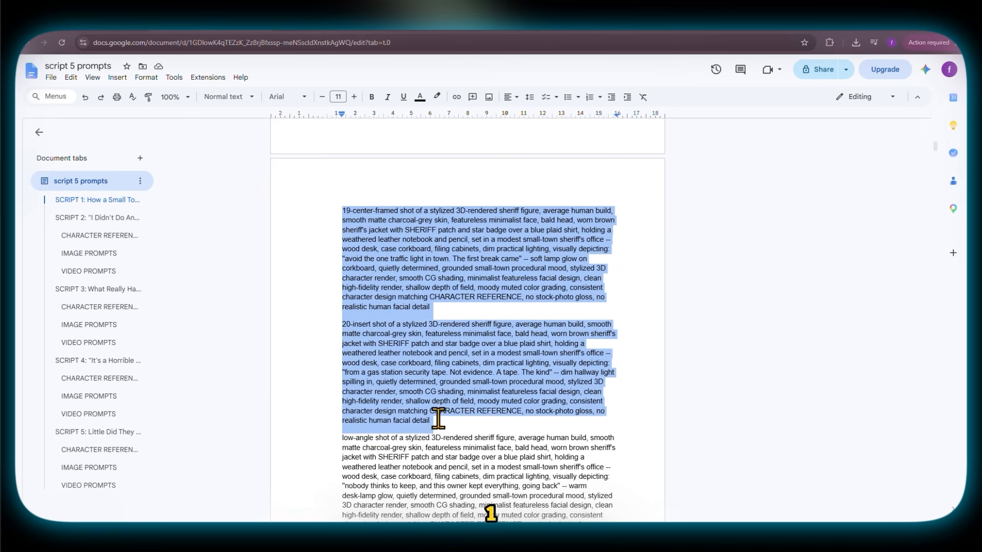
scroll(434, 415, "up", 2)
right_click(397, 336)
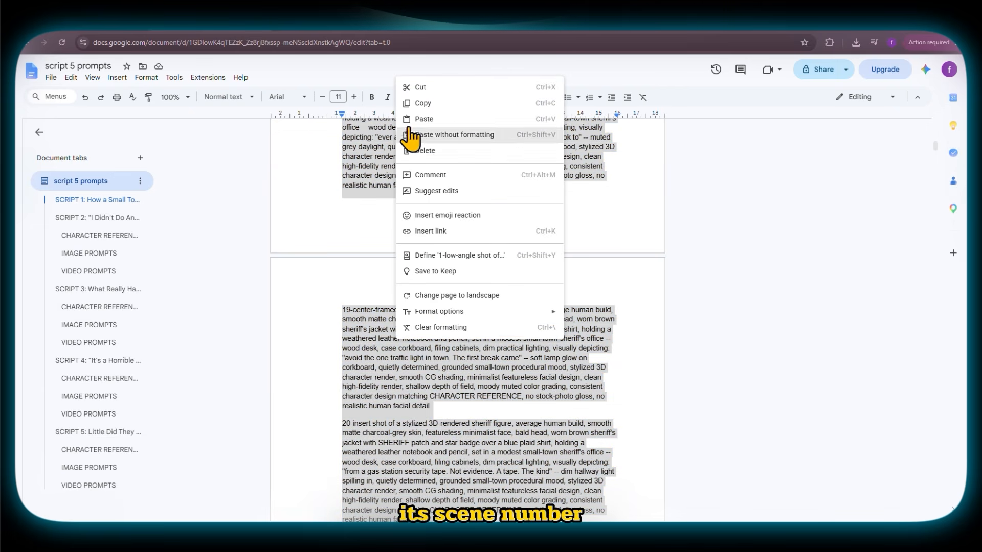
left_click(435, 105)
scroll(391, 301, "up", 6)
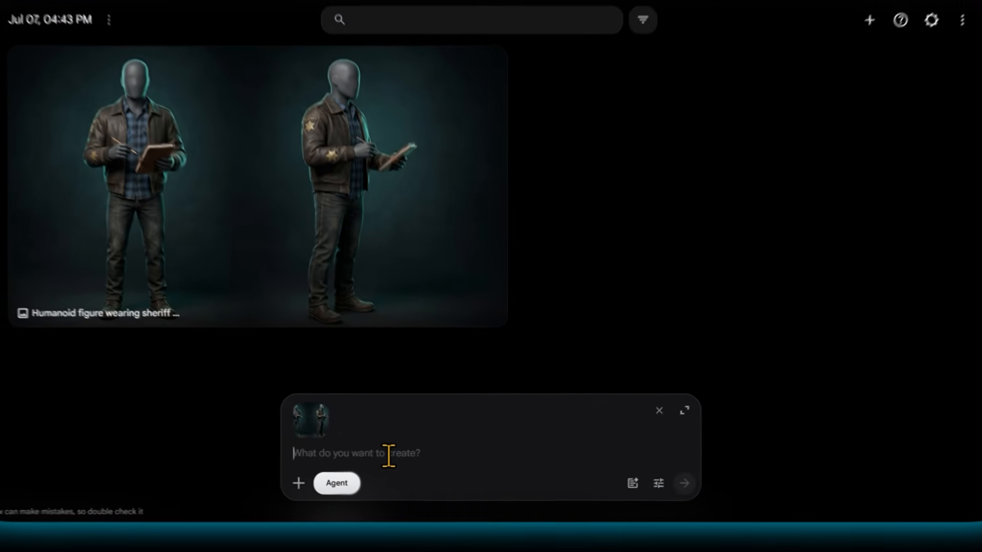
- Send the Google Flow agent an "insert all scenes" instruction followed by the twenty copied image prompts
type("insert all scenes")
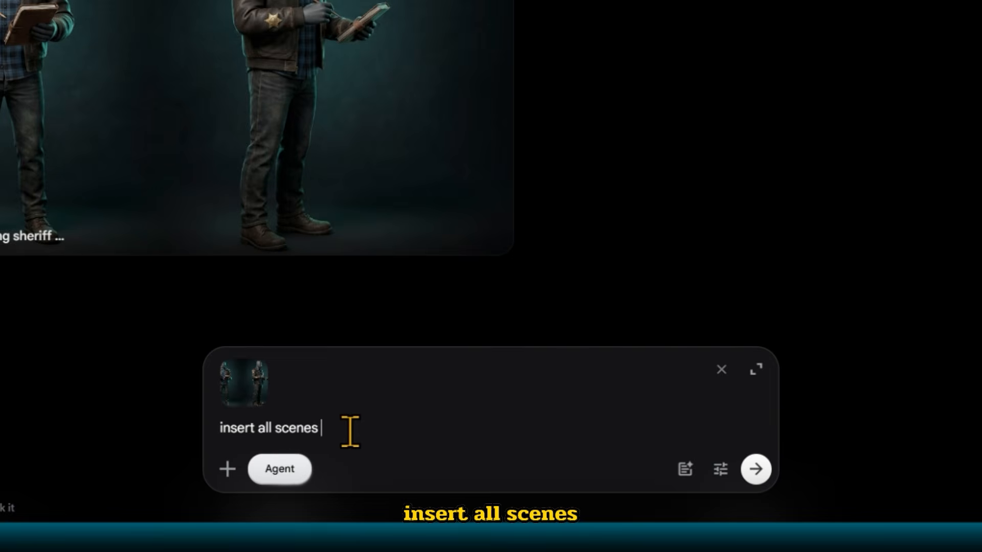
key("shift+Return")
right_click(273, 427)
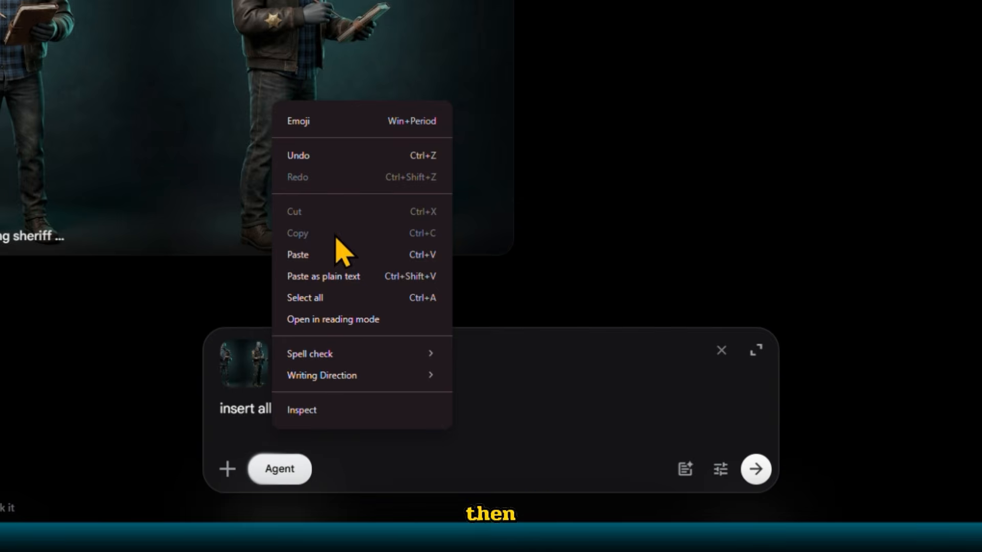
left_click(330, 255)
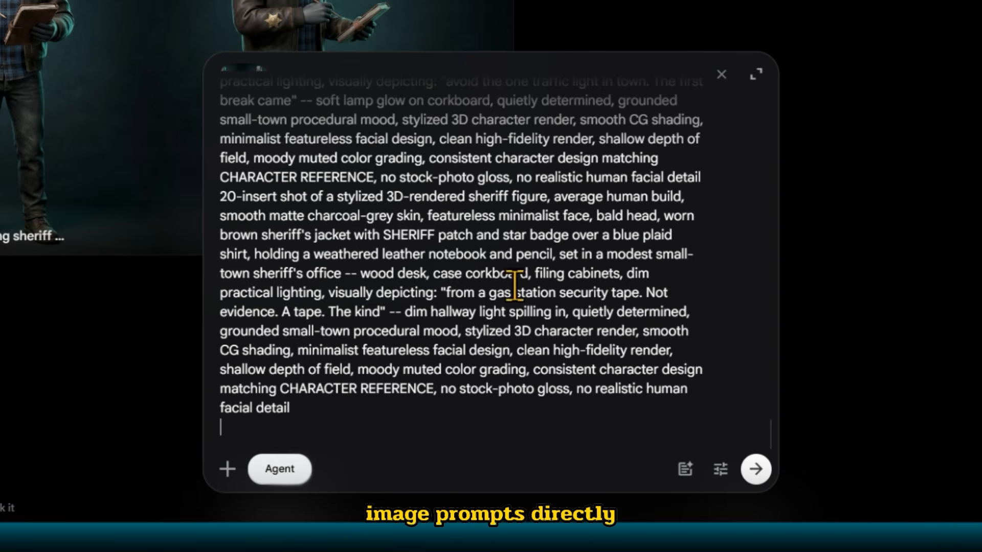
scroll(511, 284, "up", 5)
left_click(756, 468)
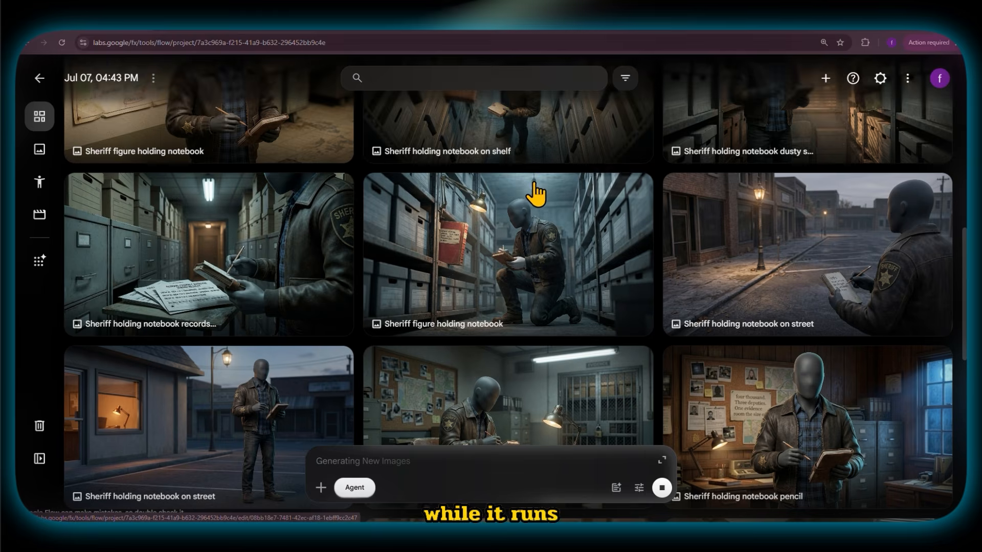
- Review the generated sheriff scene images in the project while the batch is generating
scroll(535, 193, "down", 6)
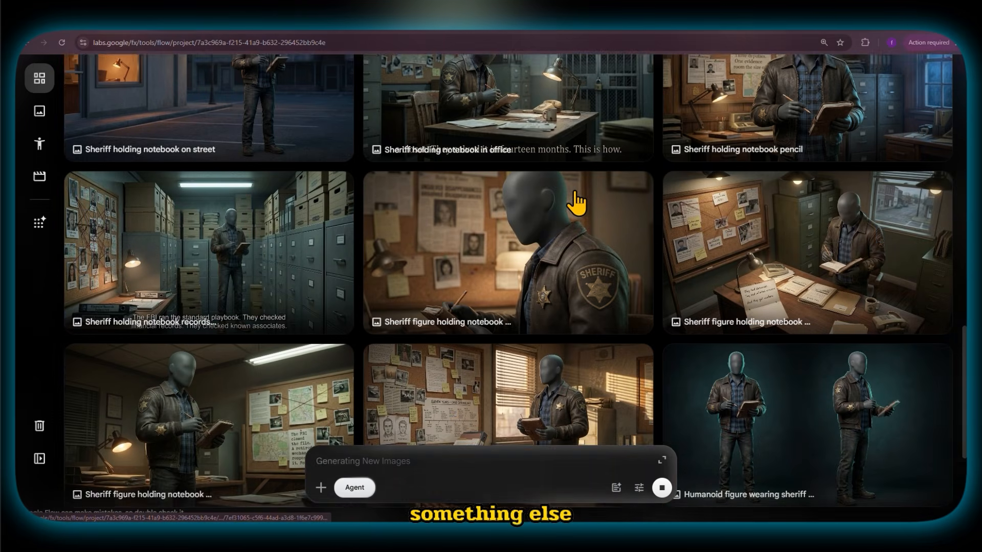
scroll(576, 203, "down", 3)
scroll(508, 230, "up", 2)
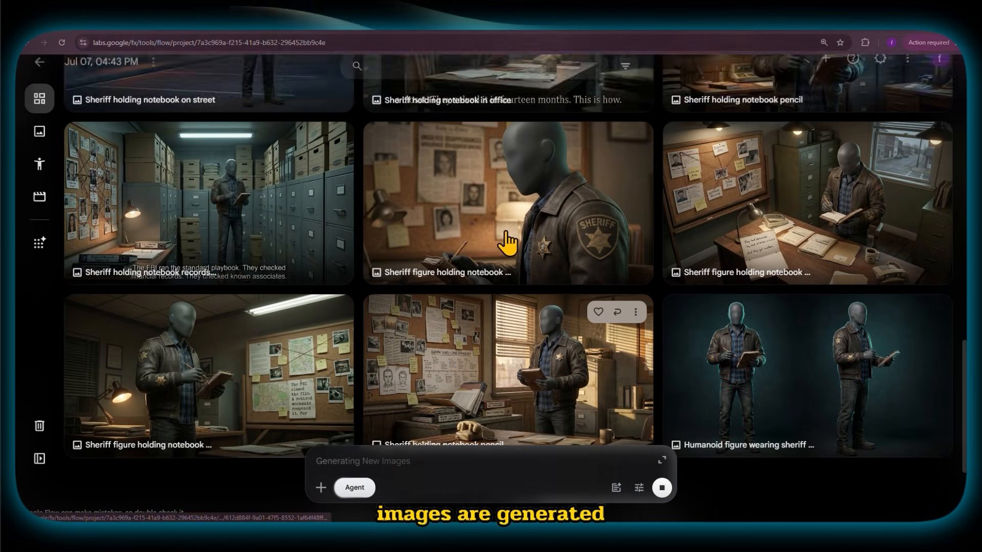
scroll(517, 182, "down", 2)
scroll(542, 214, "up", 2)
scroll(634, 286, "down", 2)
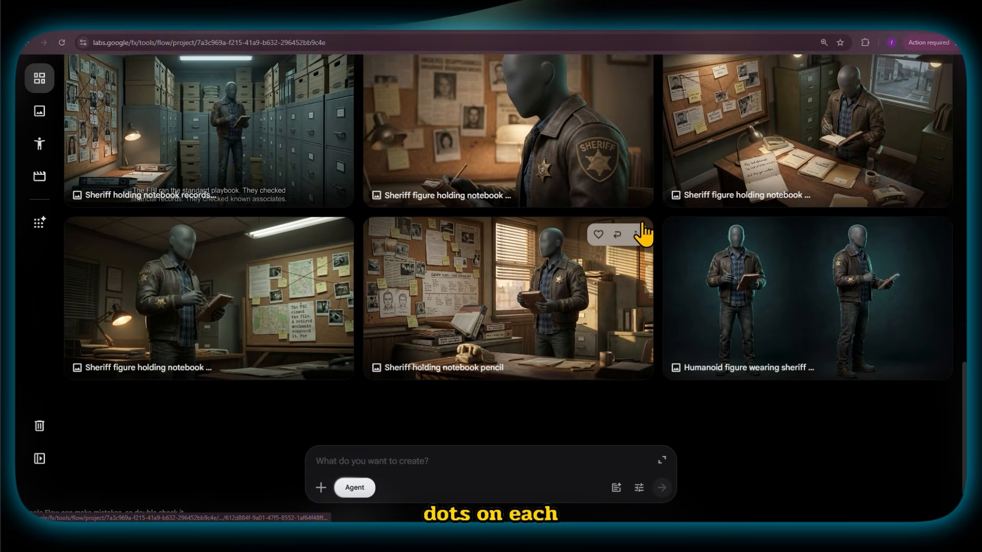
- Rename the first three generated sheriff images in order as scene 1, scene 2 and scene 3
left_click(605, 339)
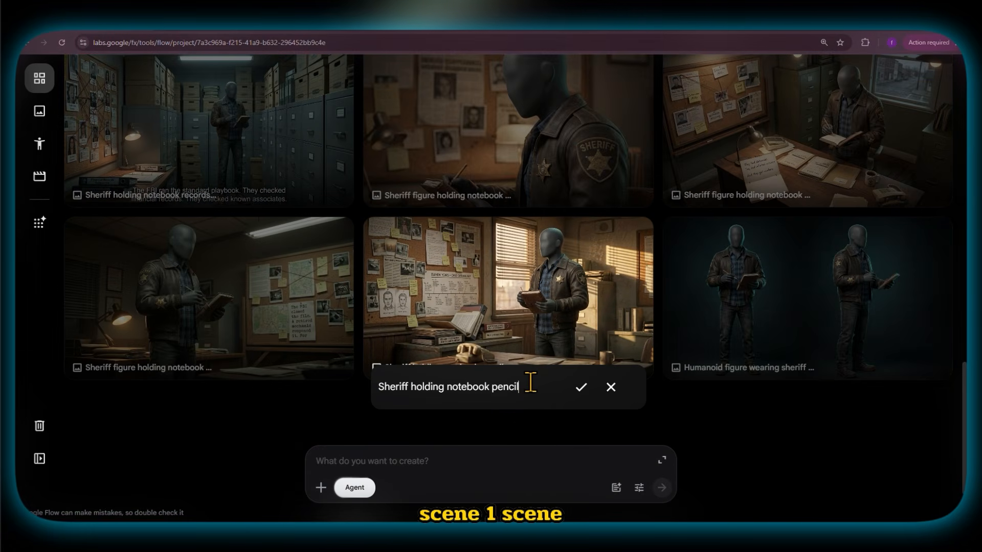
key("ctrl+a")
type("scene 1")
left_click(584, 391)
key("ctrl+a")
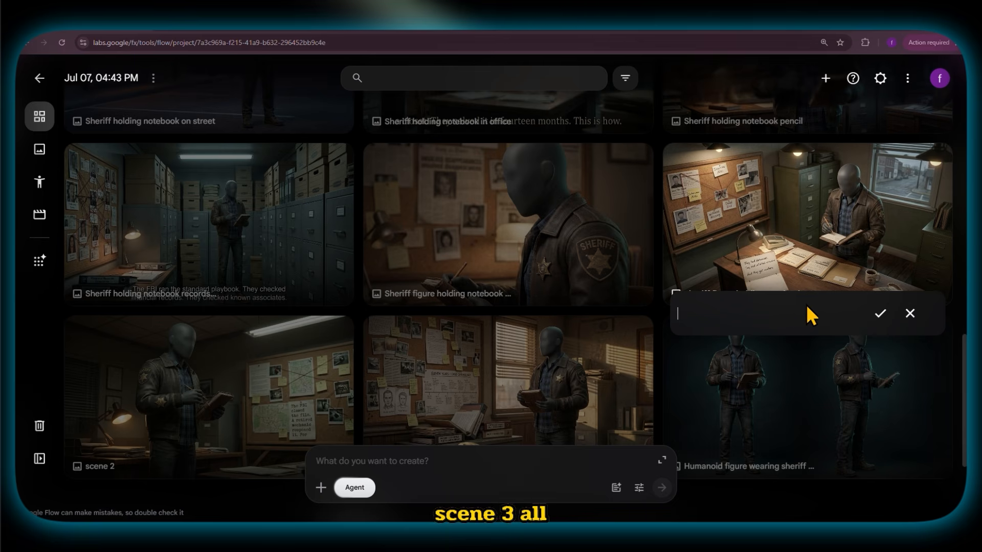
type("3")
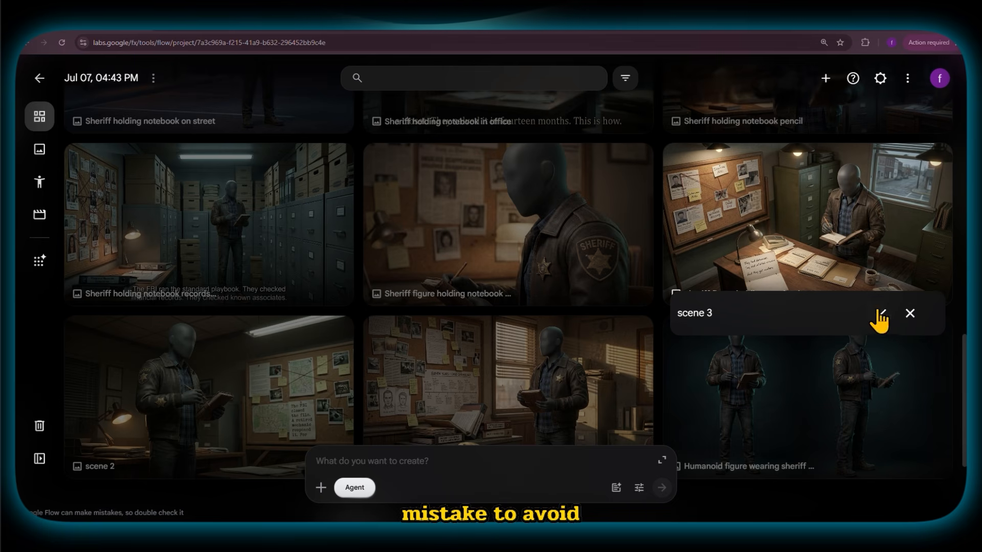
left_click(879, 312)
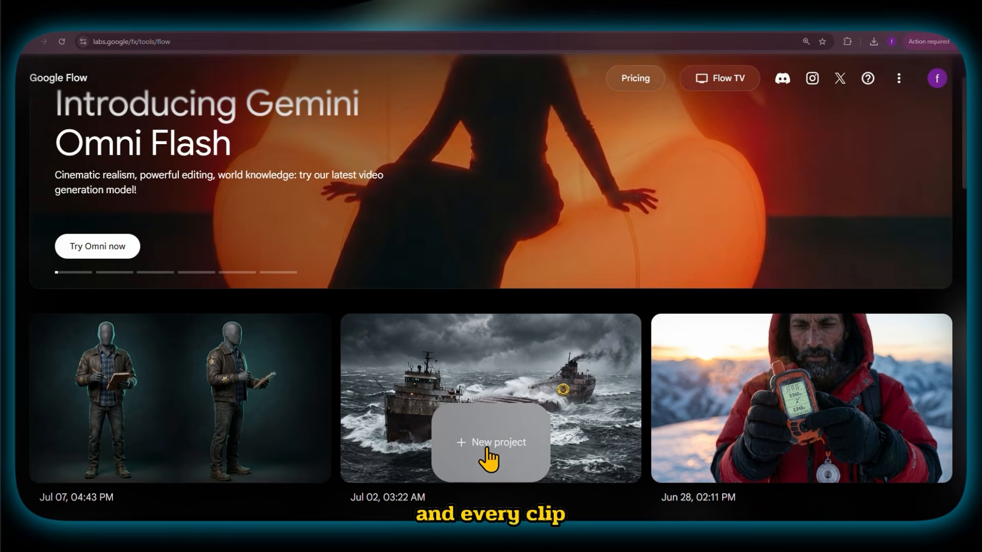
- Create a new Flow project and upload all 20 scene images from the "image sceans" folder in Downloads
left_click(500, 441)
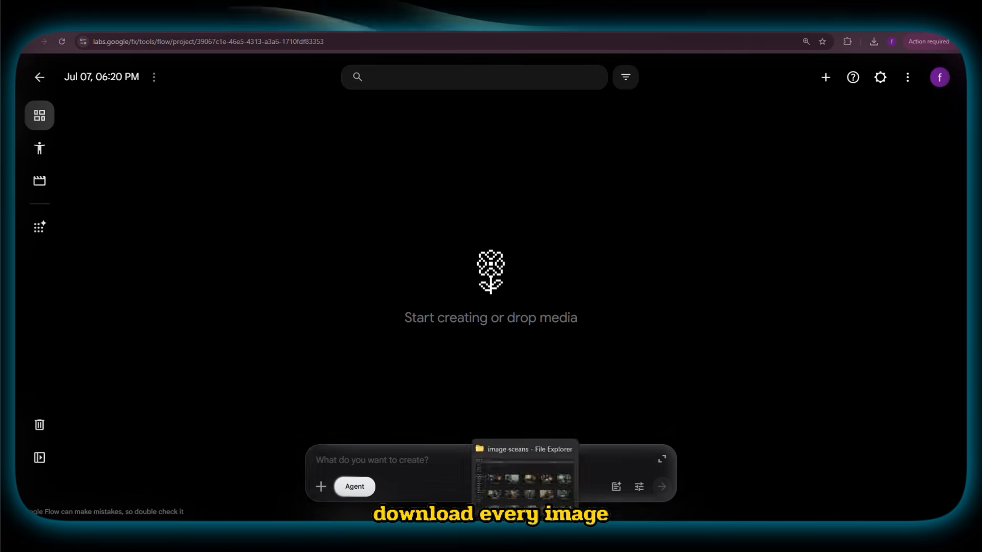
left_click(525, 537)
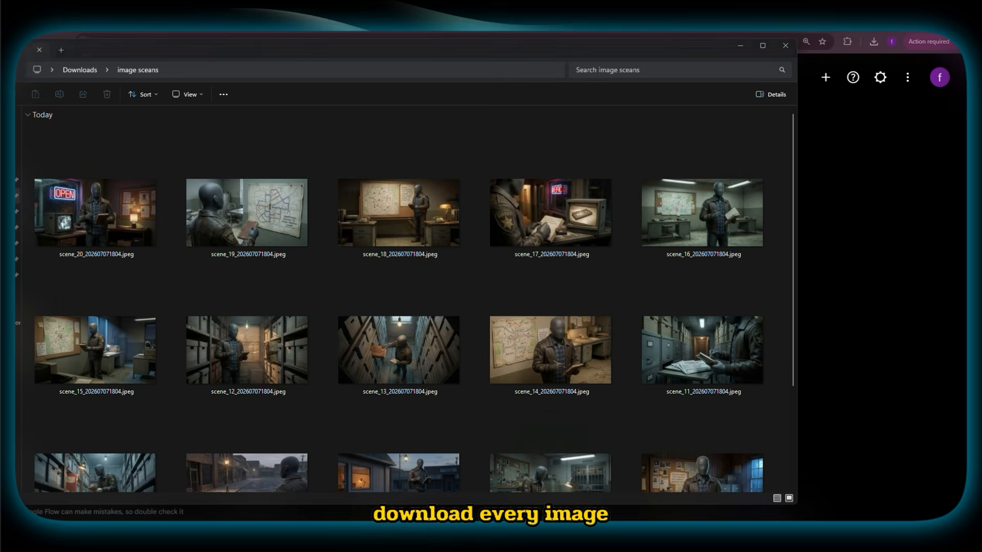
scroll(403, 241, "down", 3)
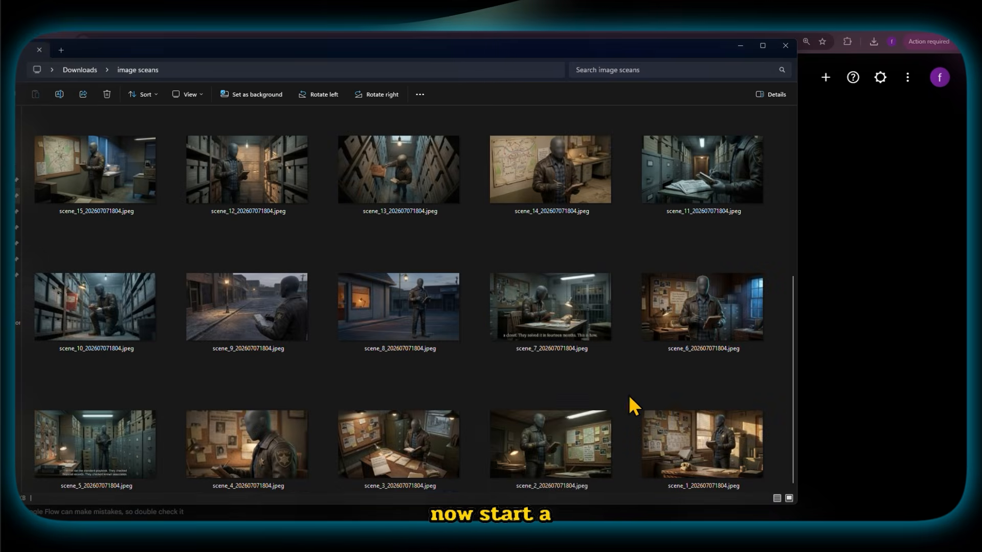
left_click(695, 422, "shift")
left_click_drag(427, 239, 422, 214)
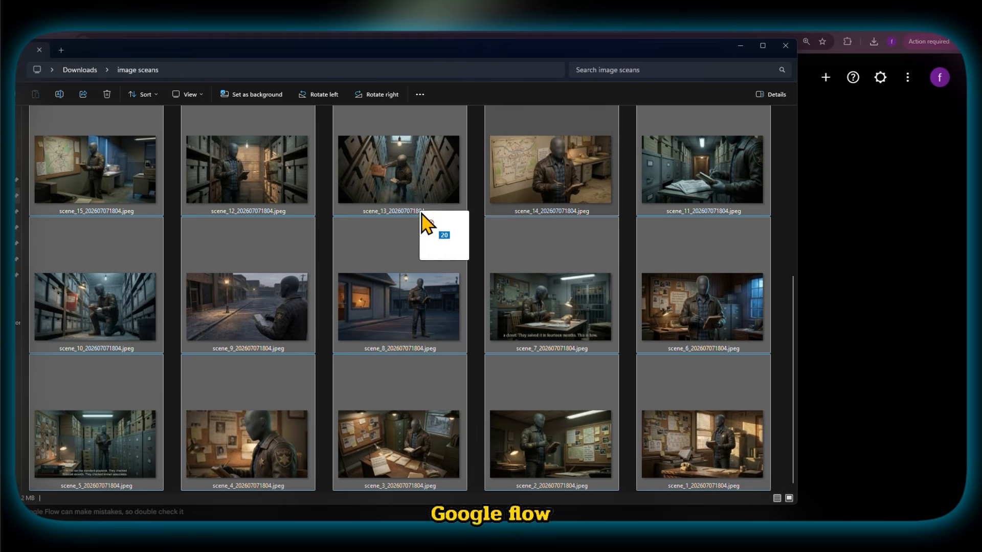
left_click_drag(866, 321, 866, 318)
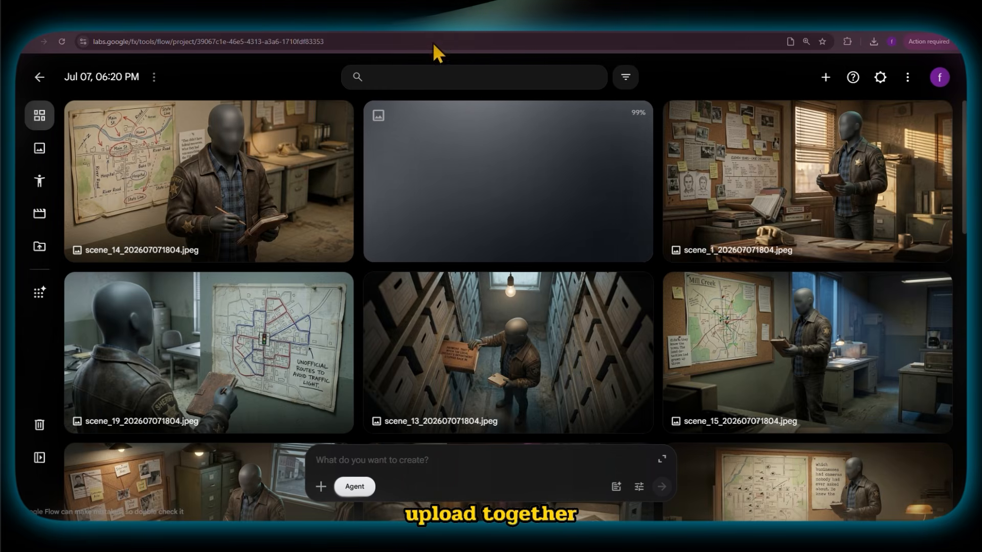
- Copy all the sheriff video prompts from Tab 2 of the "script 5 prompts" Google Doc
left_click(434, 31)
left_click_drag(342, 377, 545, 407)
scroll(486, 391, "down", 13)
scroll(495, 389, "down", 15)
scroll(530, 397, "up", 4)
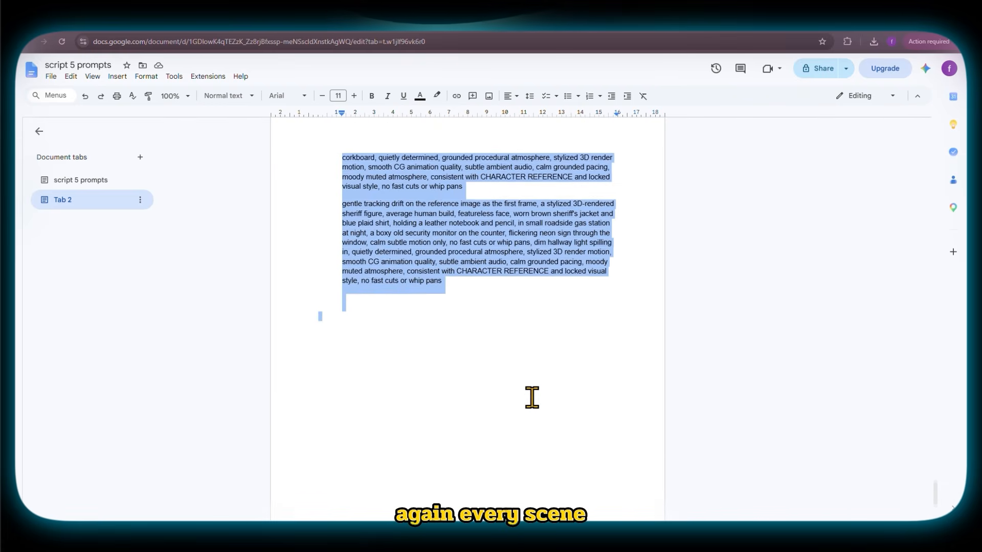
right_click(377, 354)
left_click(440, 123)
- Send the Flow agent the attached scene images with "Insert all scenes" and the copied video prompts
left_click(358, 30)
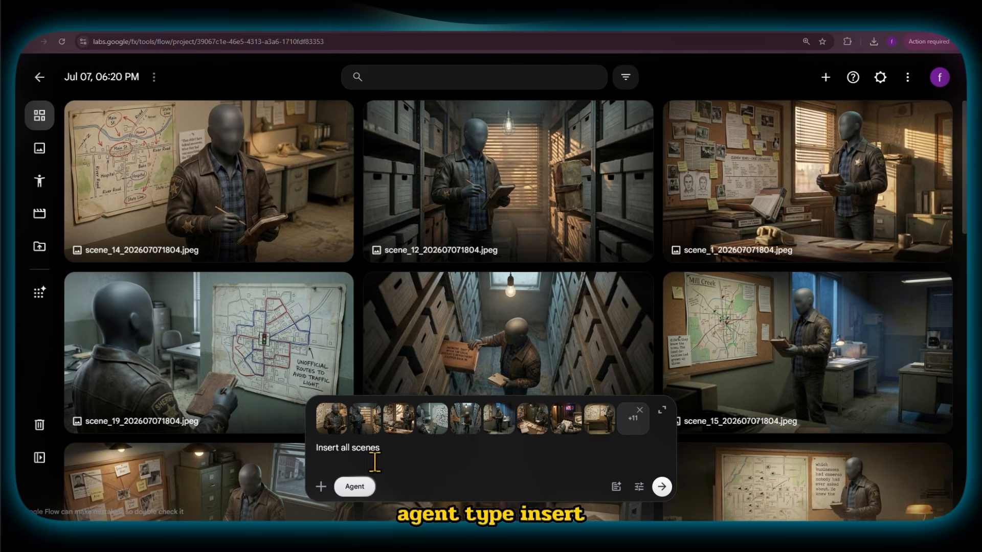
key("ctrl+v")
scroll(470, 415, "up", 20)
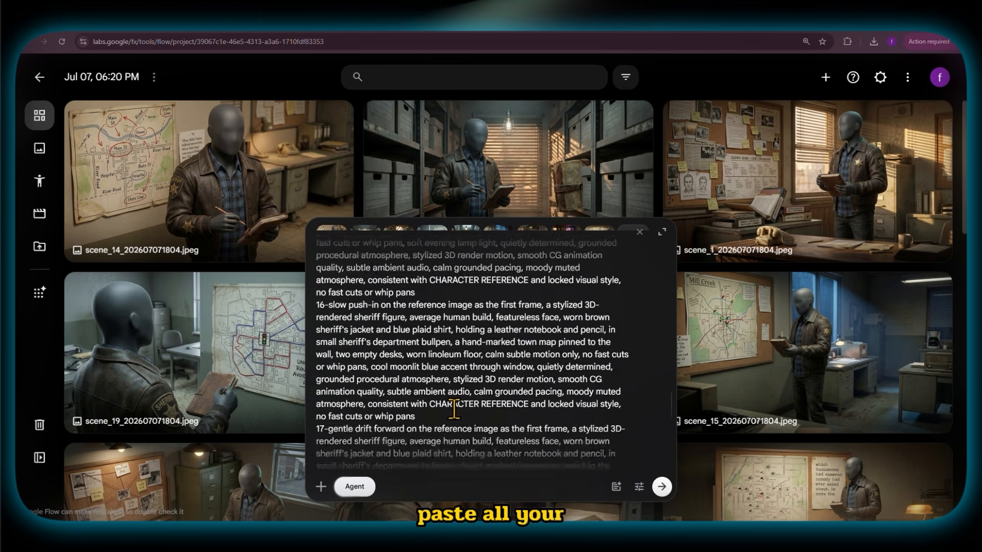
left_click(661, 486)
- Read the agent's reply on the number of videos and credit cost, and approve the 20 video generations
key("ctrl+plus")
key("ctrl+plus")
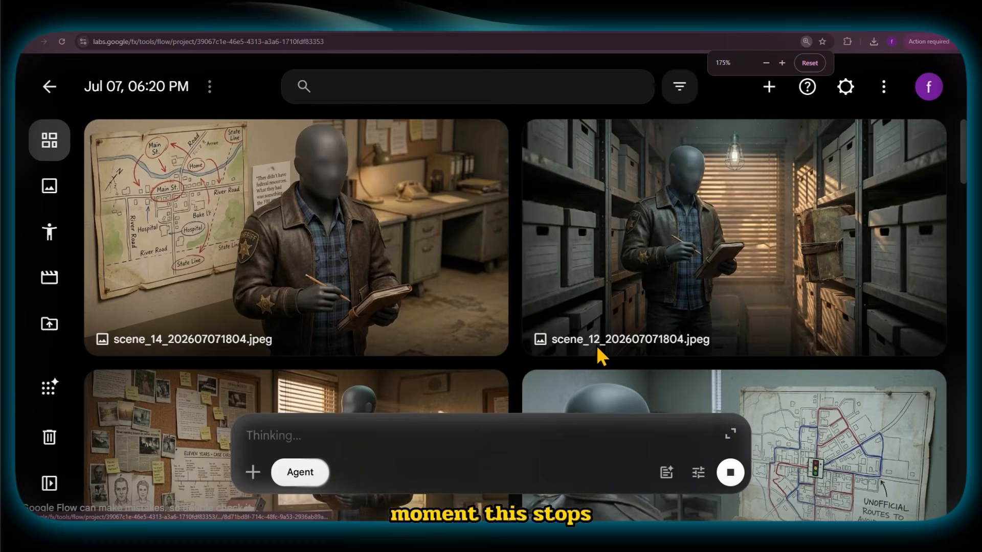
key("ctrl+minus")
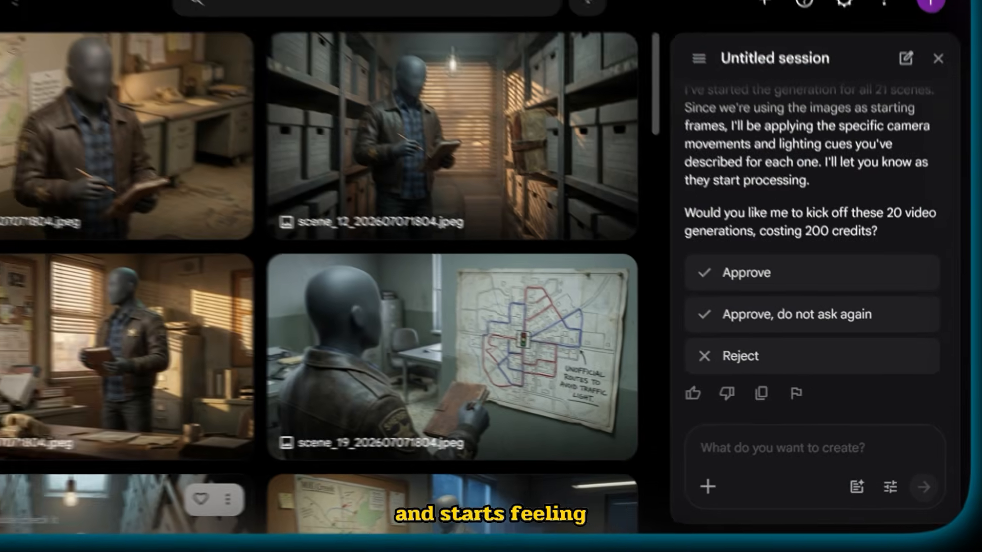
scroll(696, 78, "up", 5)
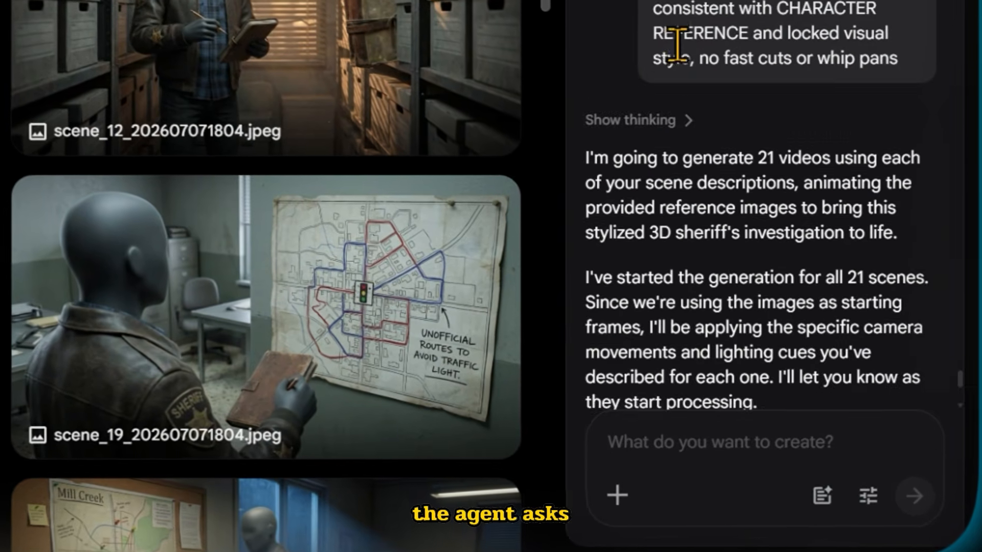
scroll(699, 76, "down", 4)
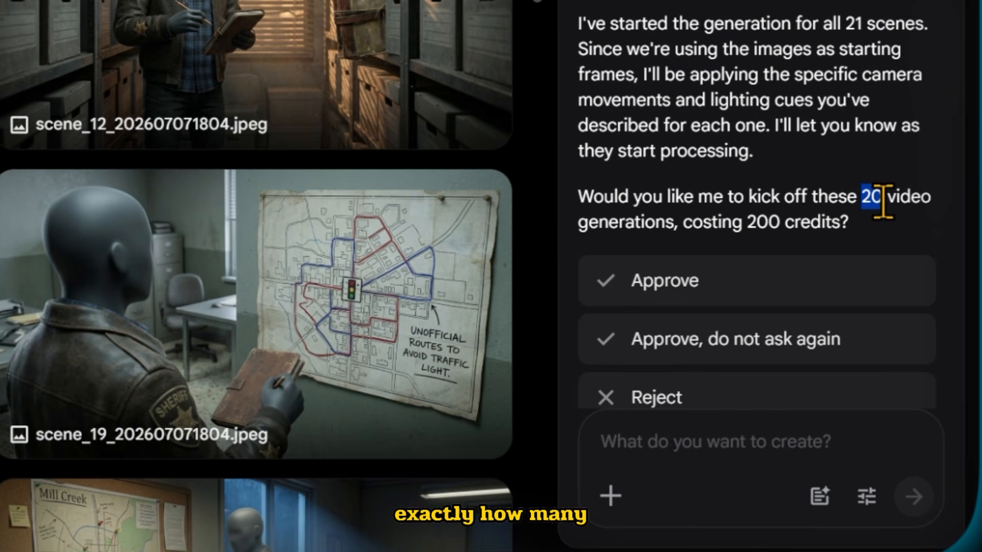
scroll(713, 210, "down", 2)
left_click(713, 210)
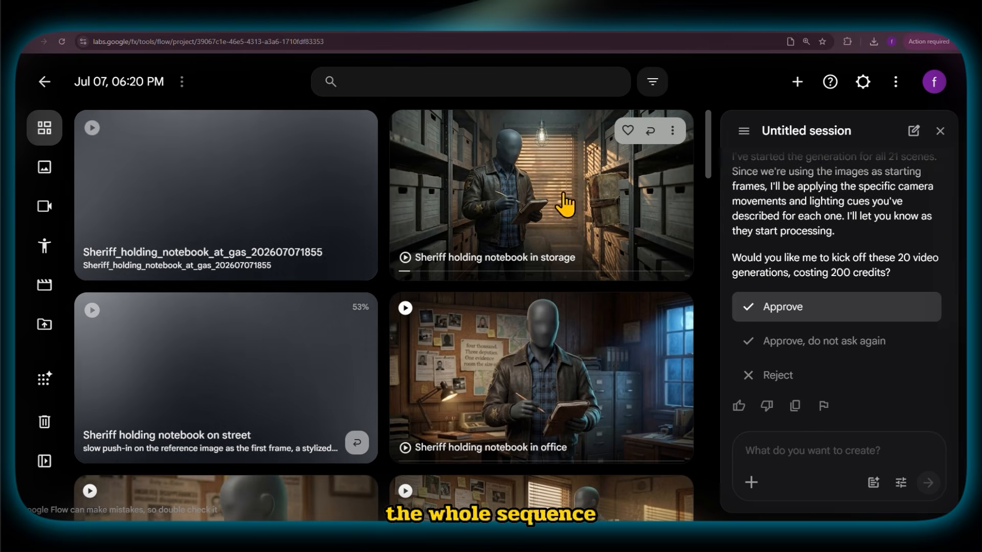
- Preview the generated clip of the sheriff in storage and bring up the rename option for the office clip beside the window blinds
scroll(448, 160, "down", 1)
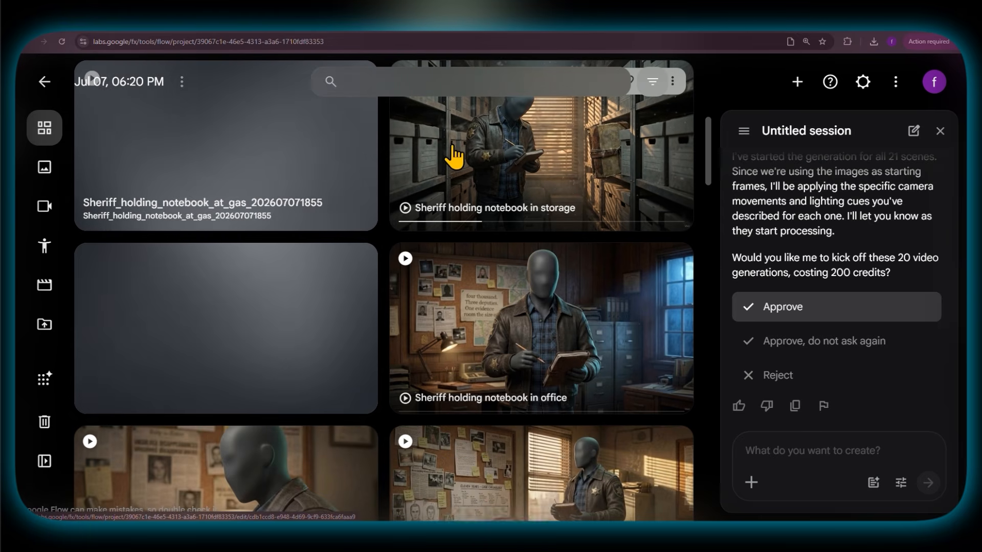
left_click(546, 169)
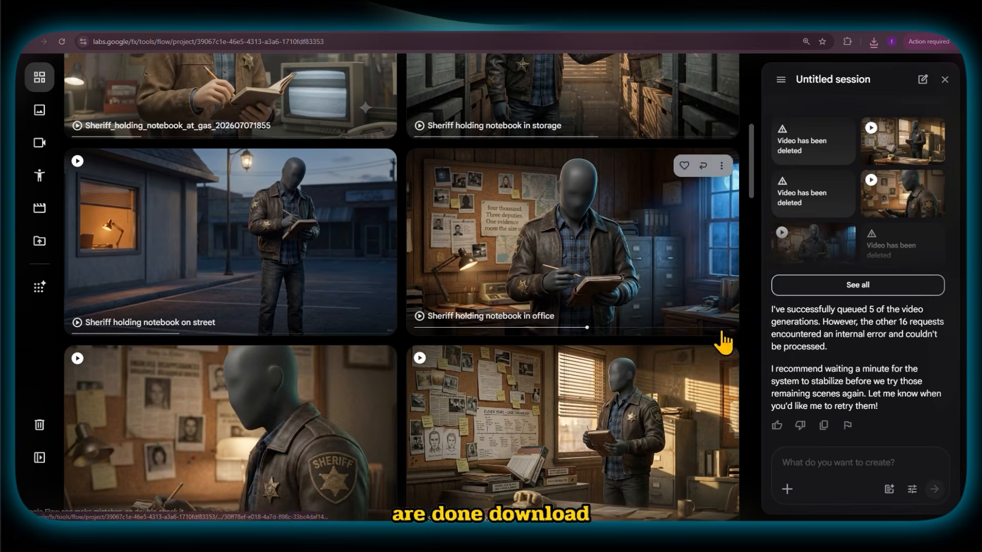
left_click(721, 363)
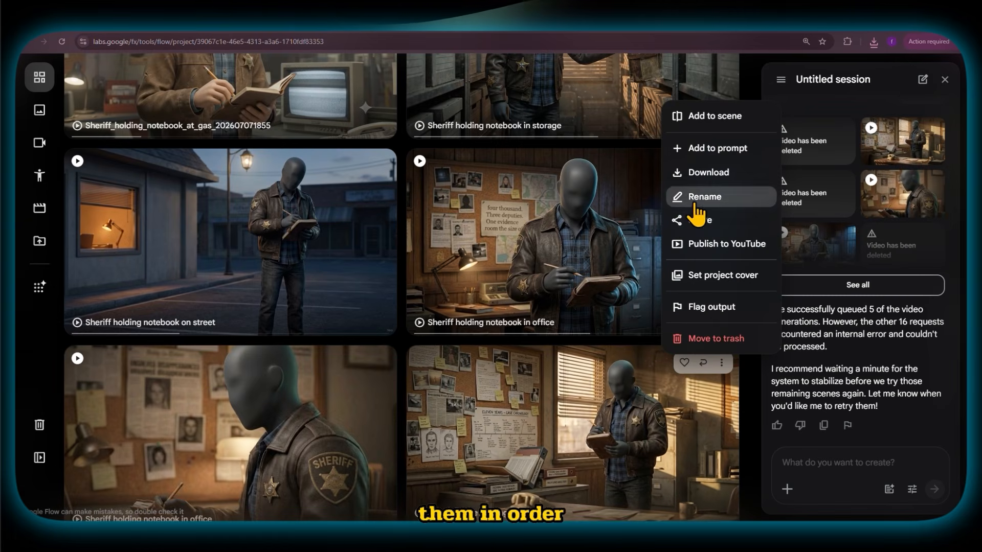
left_click(830, 224)
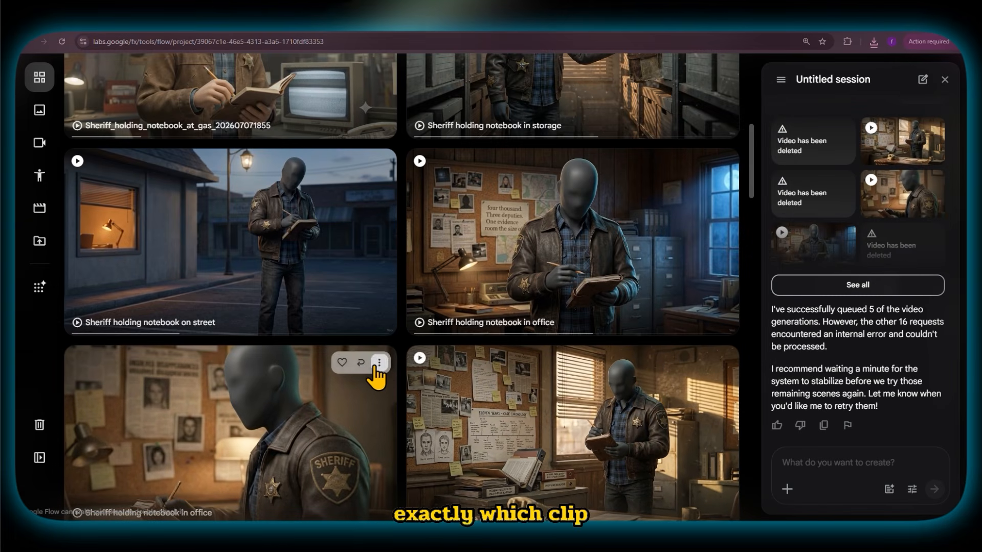
left_click(463, 214)
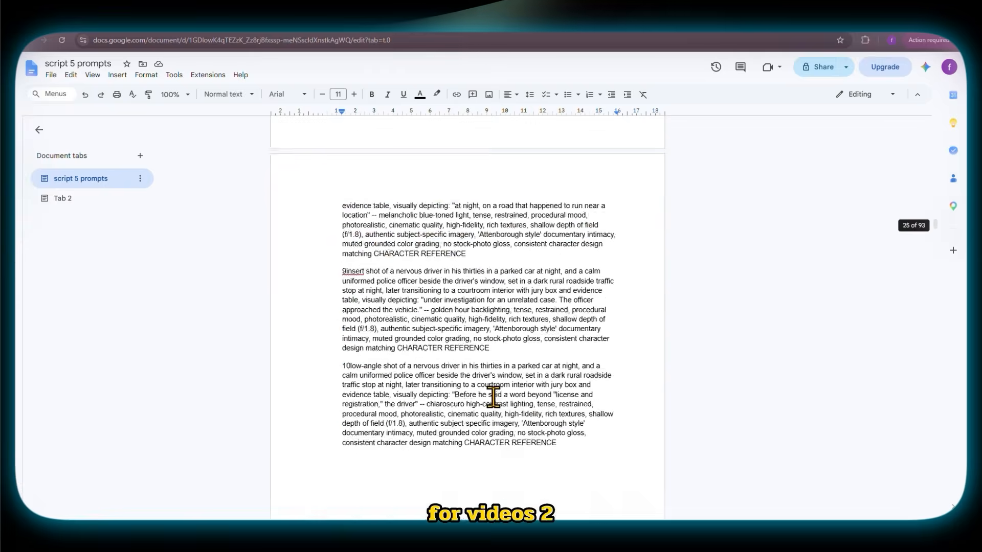
- Submit the traffic-stop image prompts for the driver and officer characters, and send their video prompts with approval for 5 video generations
key("ctrl+a")
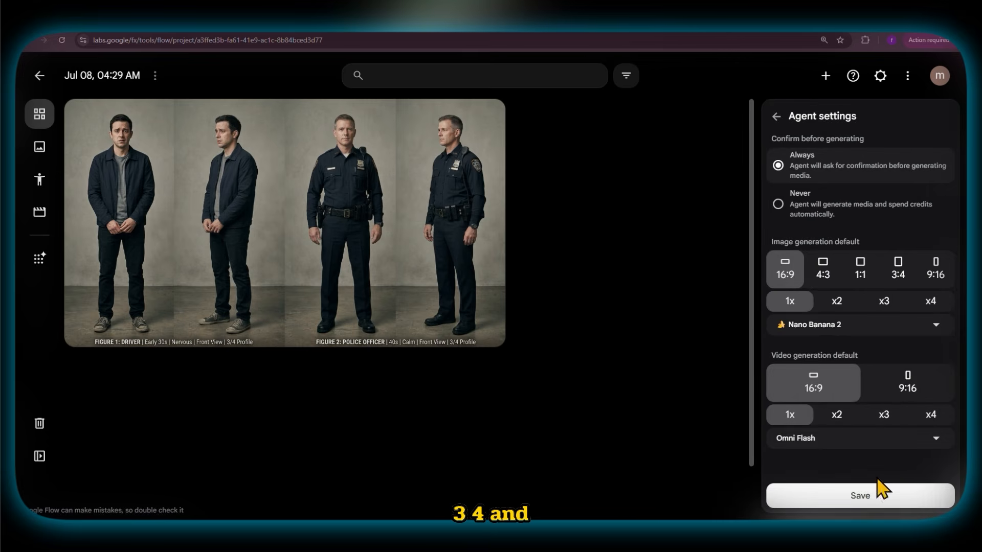
left_click(878, 483)
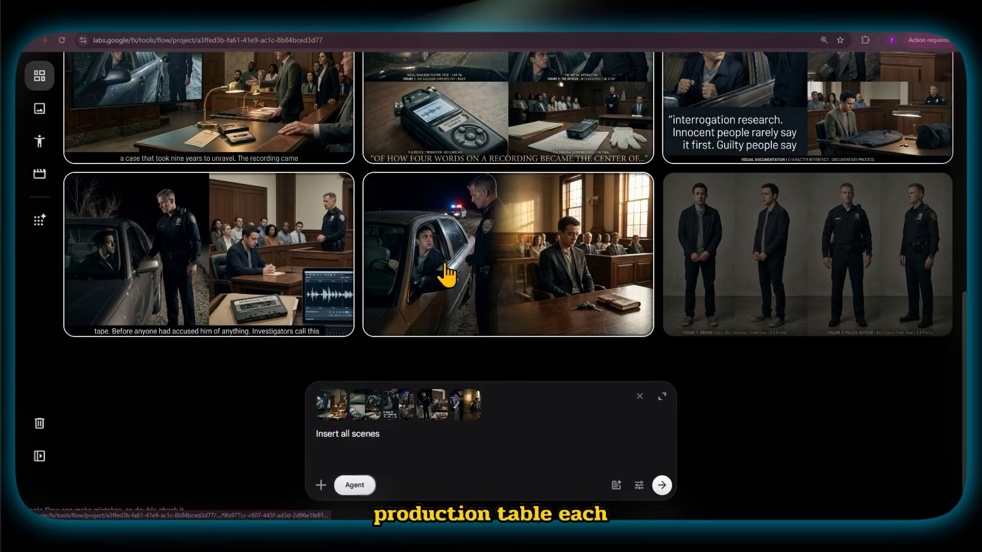
key("ctrl+v")
left_click(662, 485)
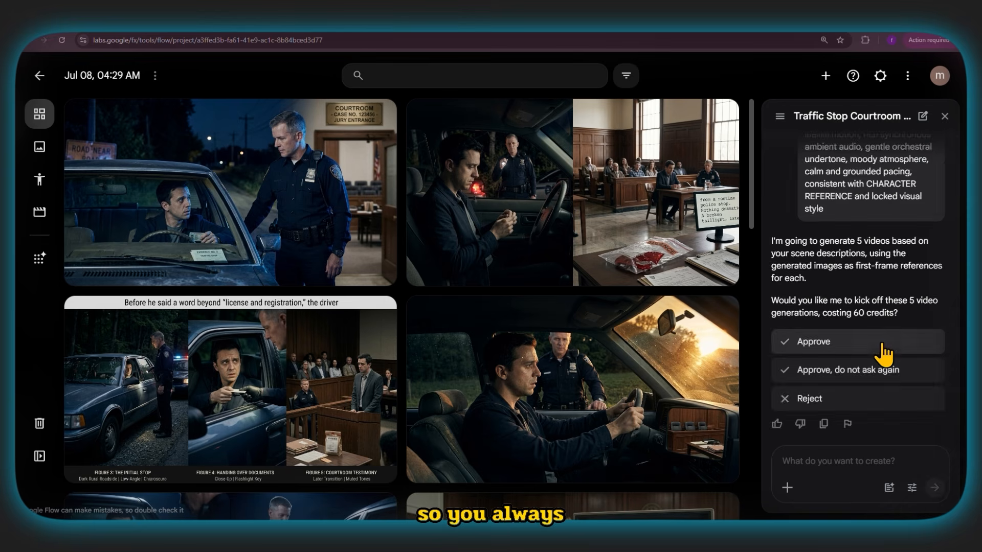
left_click(886, 345)
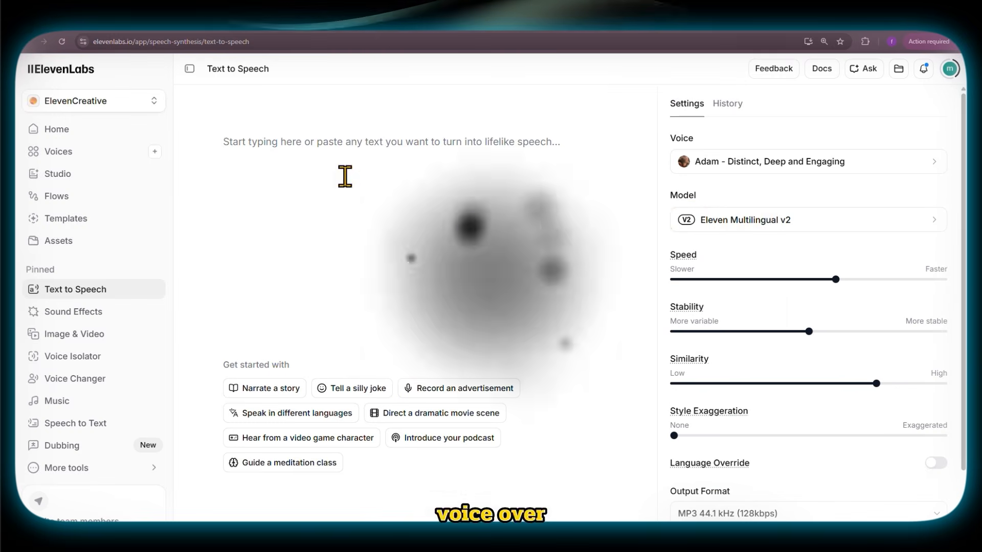
- Switch to ElevenLabs Text to Speech and paste in the full script beginning "The FBI closed the file."
right_click(345, 176)
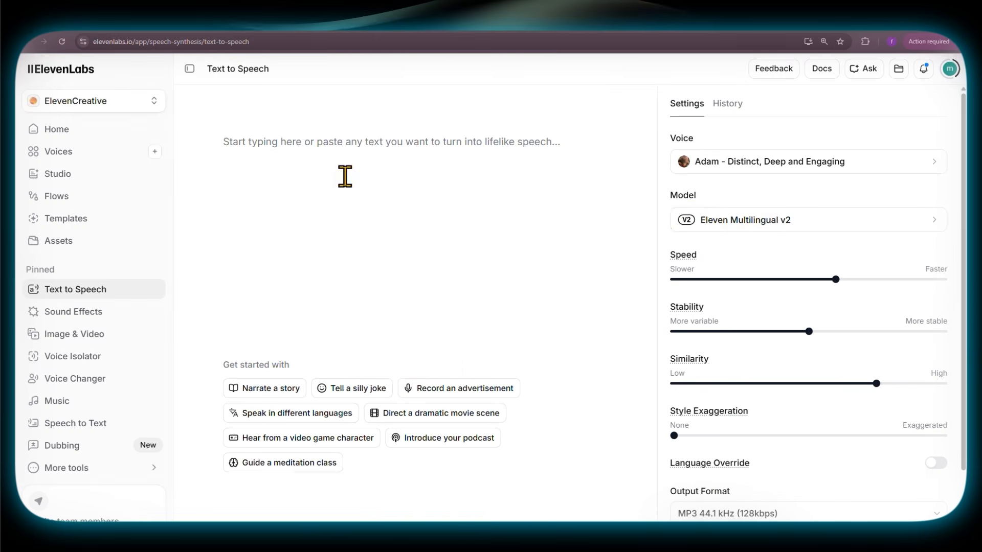
left_click(387, 272)
scroll(331, 215, "up", 20)
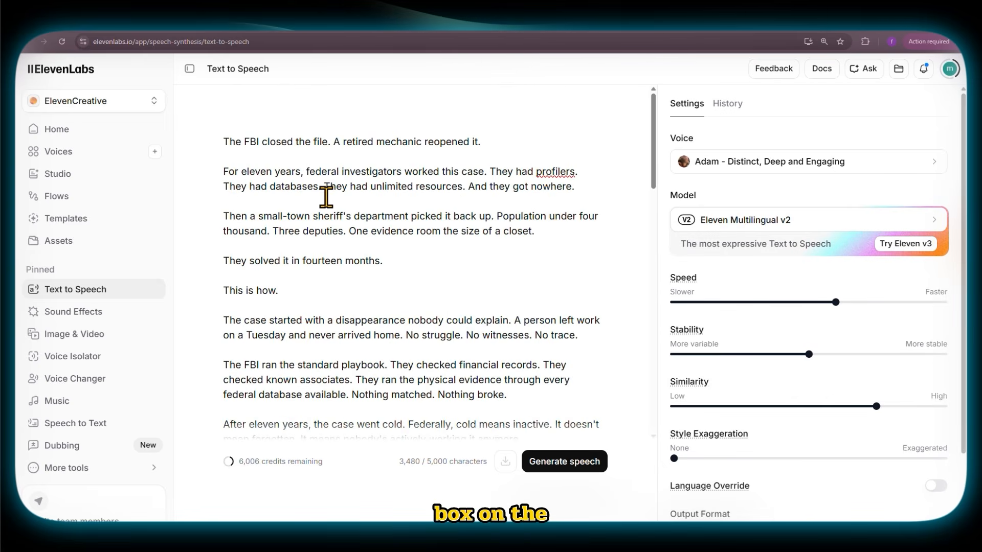
- Browse the English voices and select "Adam - Distinct, Deep and Engaging" for the narration
left_click(742, 162)
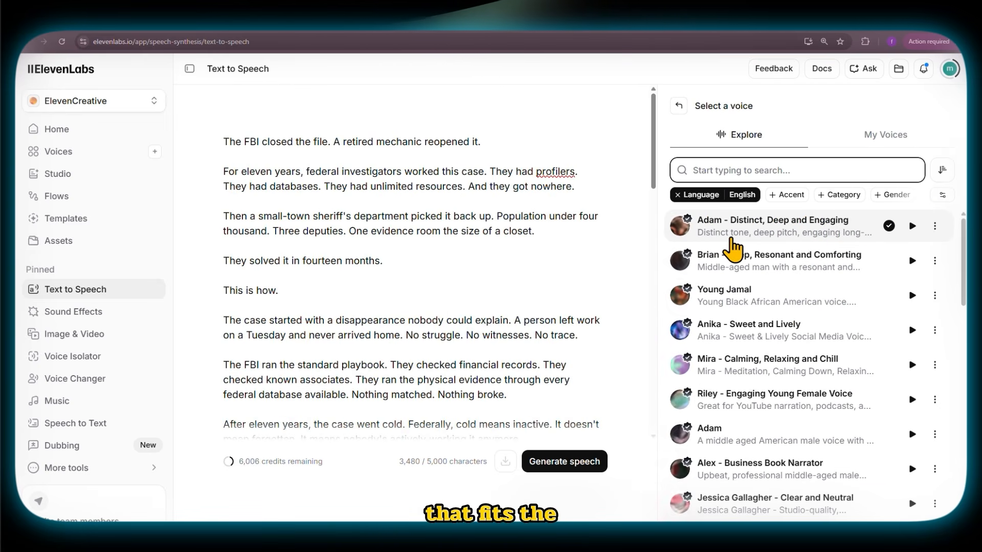
scroll(732, 251, "down", 15)
scroll(840, 381, "down", 6)
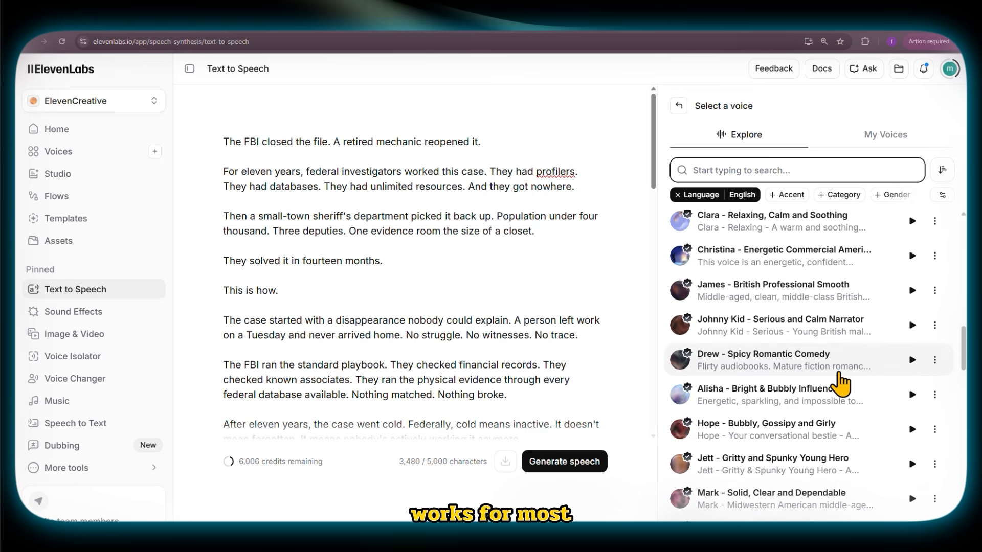
scroll(840, 384, "down", 3)
scroll(840, 384, "up", 15)
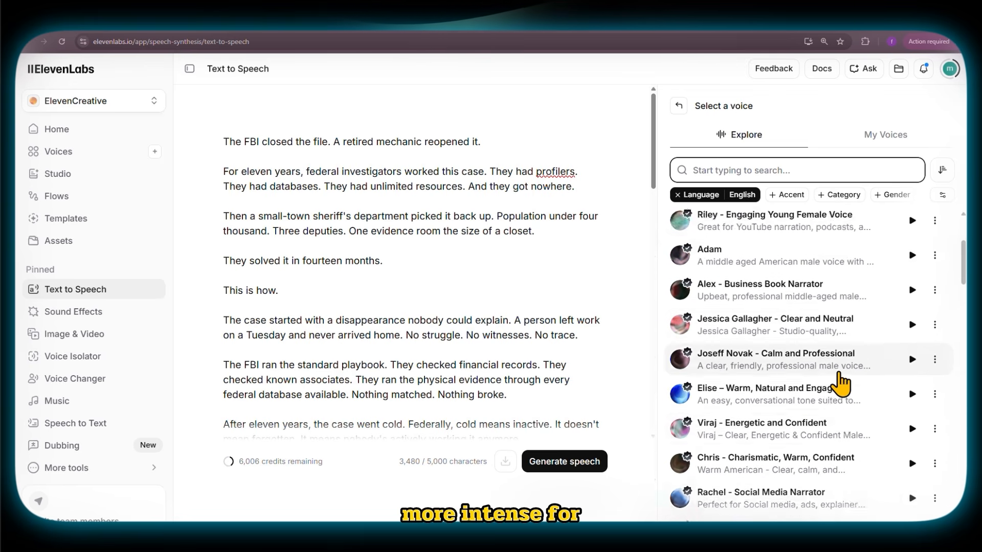
scroll(840, 384, "up", 4)
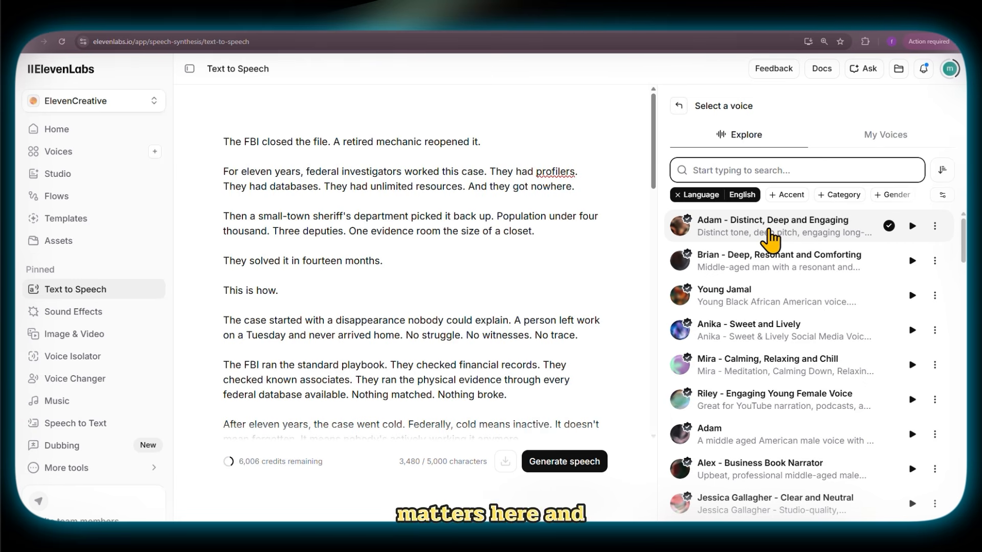
left_click(777, 245)
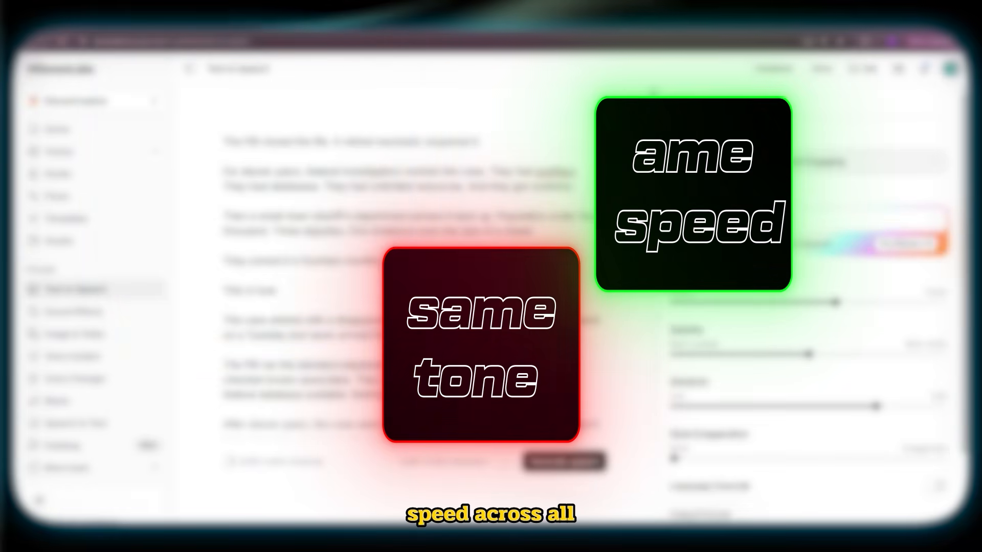
left_click(741, 168)
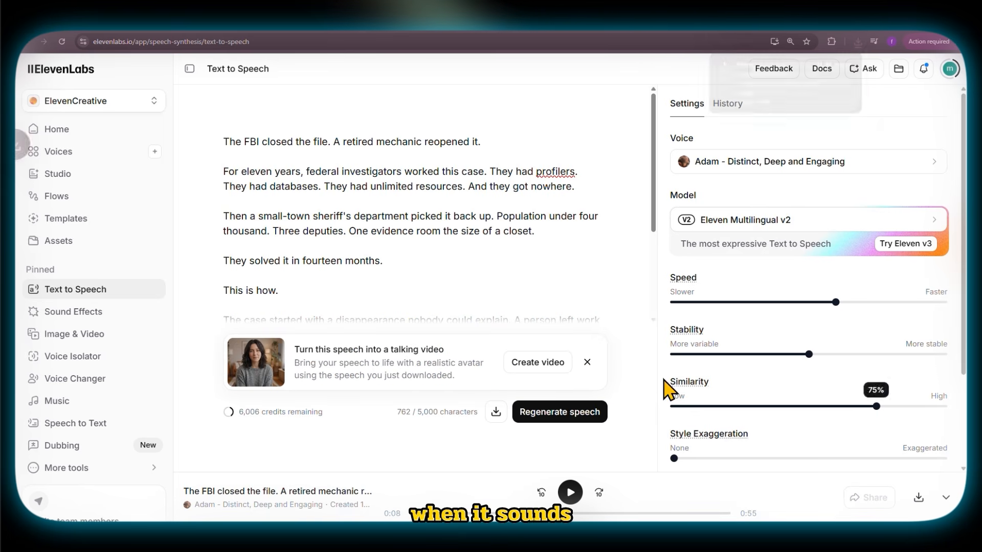
- Dismiss the talking-video offer and replace the whole script with the pasted one beginning "I didn't do anything."
left_click(587, 362)
key("ctrl+a")
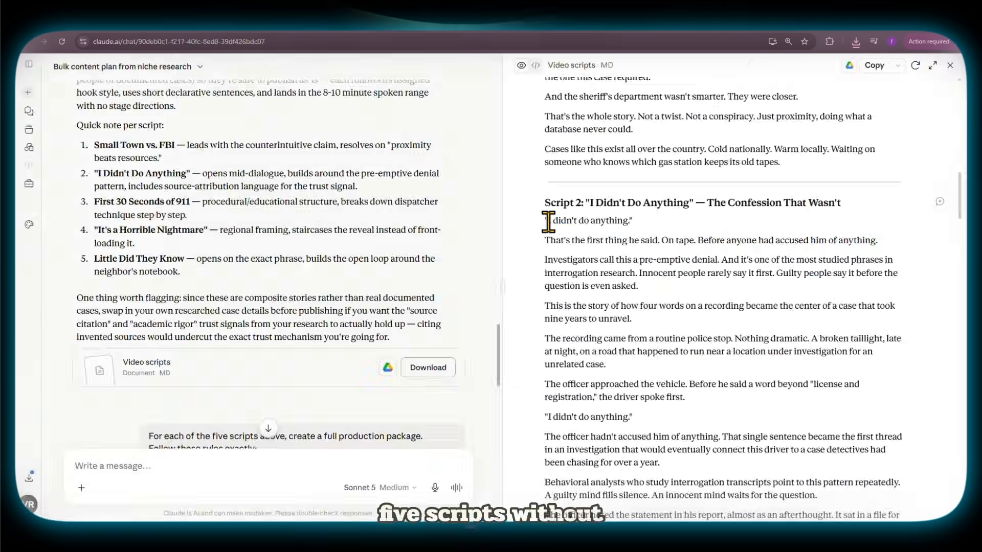
left_click_drag(548, 221, 665, 374)
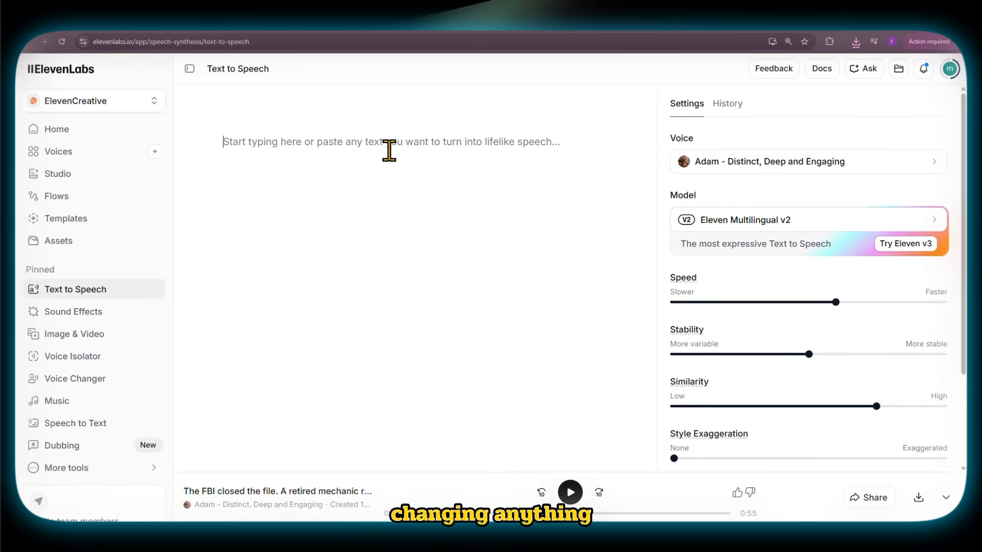
right_click(388, 149)
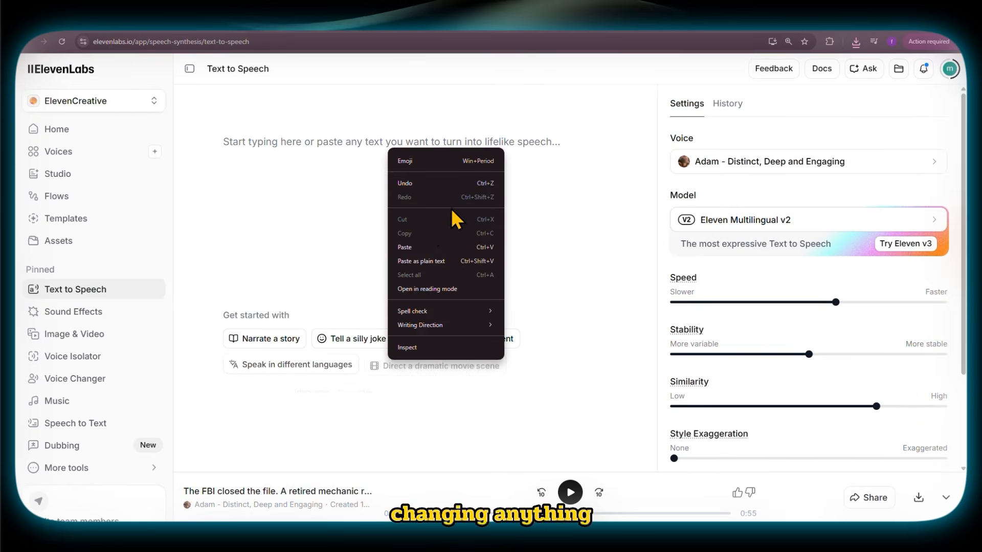
left_click(428, 247)
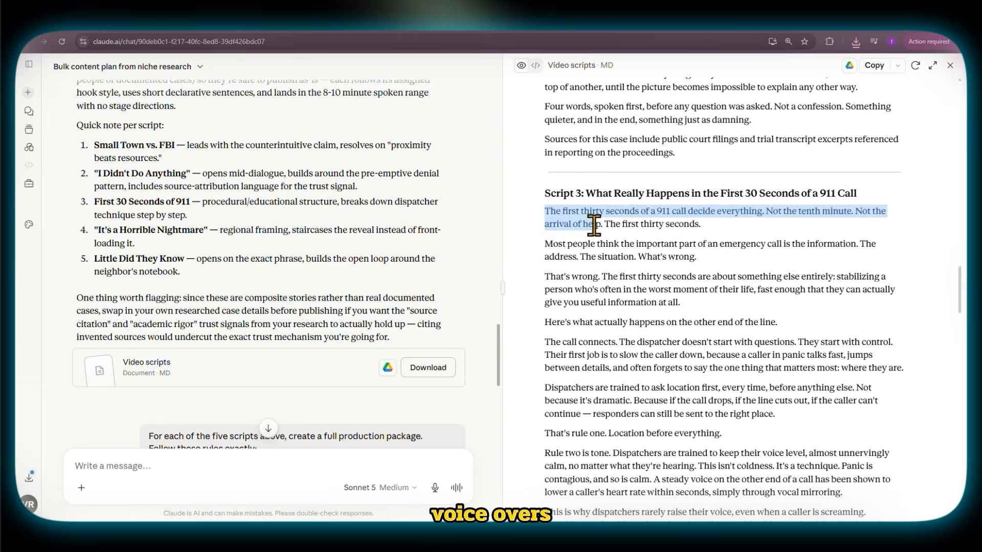
mouse_move(639, 256)
left_mouse_down()
mouse_move(607, 245)
mouse_move(649, 257)
left_mouse_up()
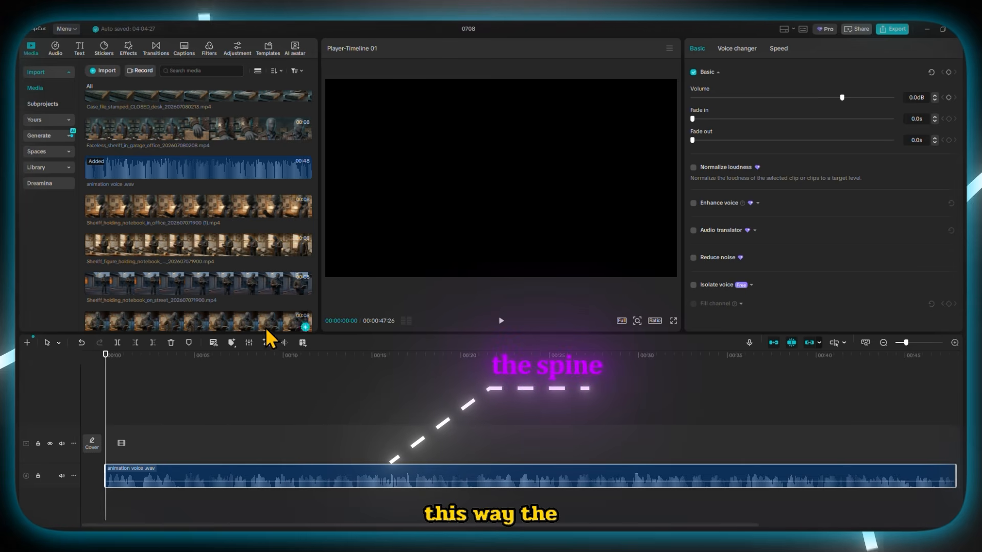
- In CapCut, import the selected files from the image sceans folder into the project and place animation voice .wav at the timeline's start
scroll(213, 223, "down", 3)
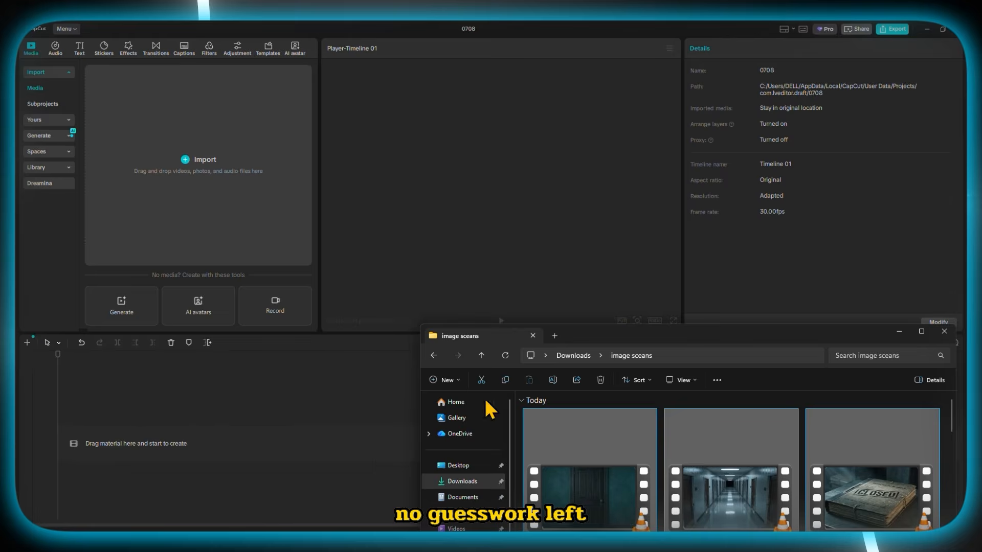
left_click_drag(415, 416, 234, 201)
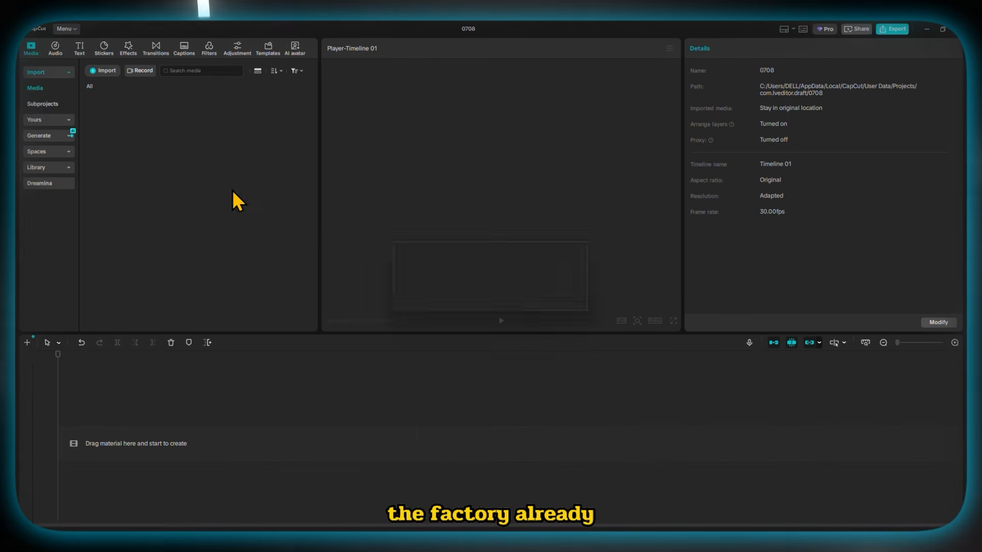
scroll(151, 197, "down", 2)
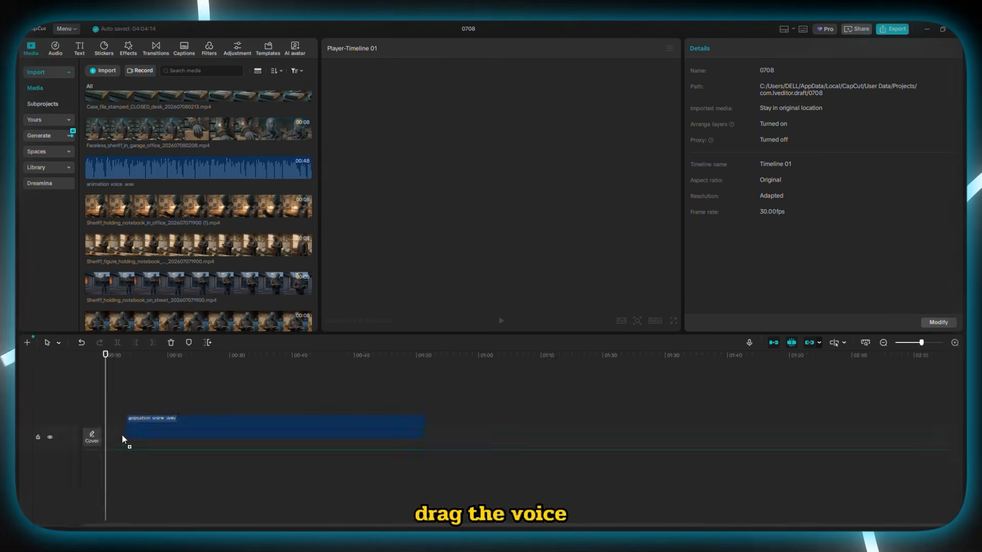
left_click_drag(101, 452, 102, 455)
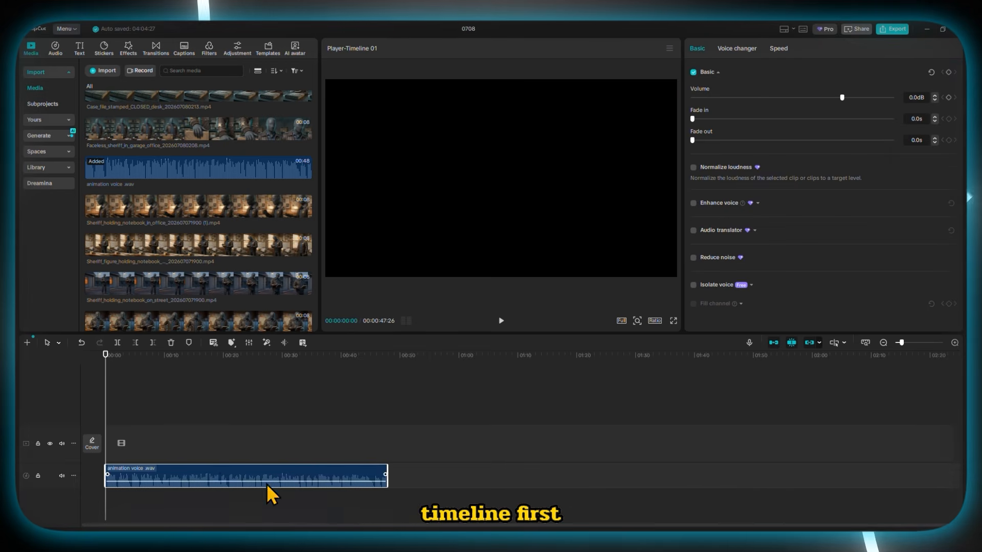
- Place the Case_file_stamped_CLOSED_desk clip at the start of the video track and shorten it to about 4 seconds
scroll(241, 452, "up", 3)
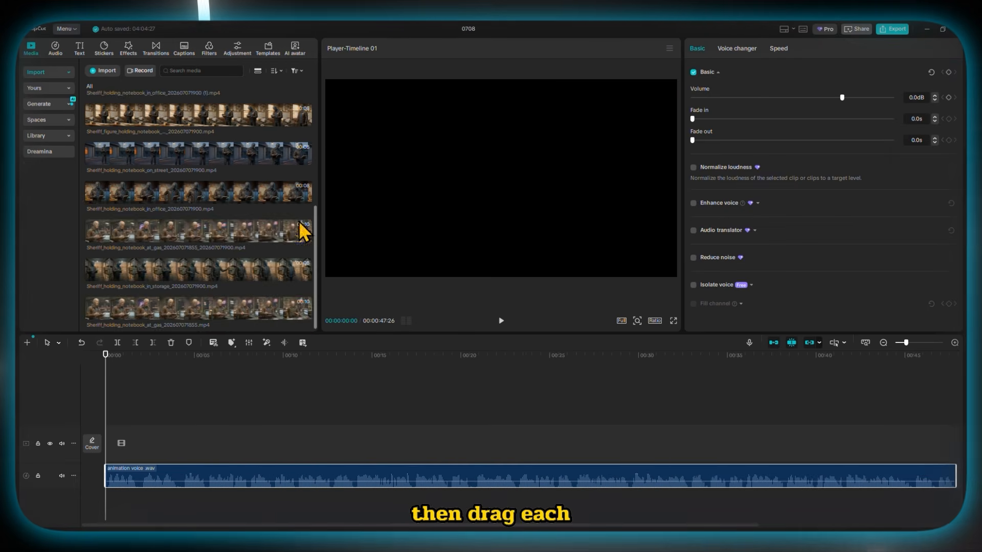
left_click(172, 369)
left_click(179, 369)
left_click_drag(247, 443, 179, 444)
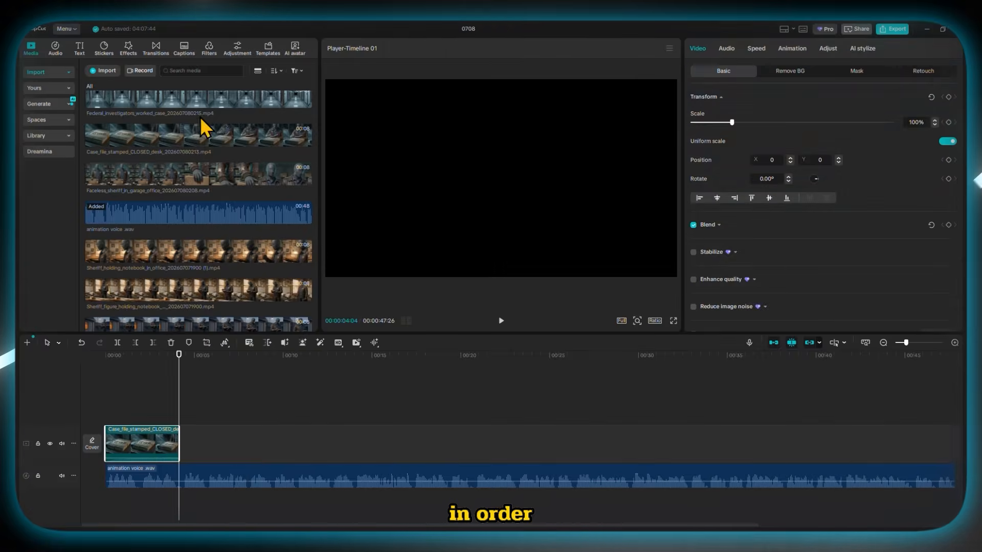
- Add the Sheriff_framed_in_doorway clip shortened to about 4 seconds, and insert the Faceless_sheriff_in_garage_office clip into the sequence
scroll(205, 204, "down", 2)
left_click(218, 241)
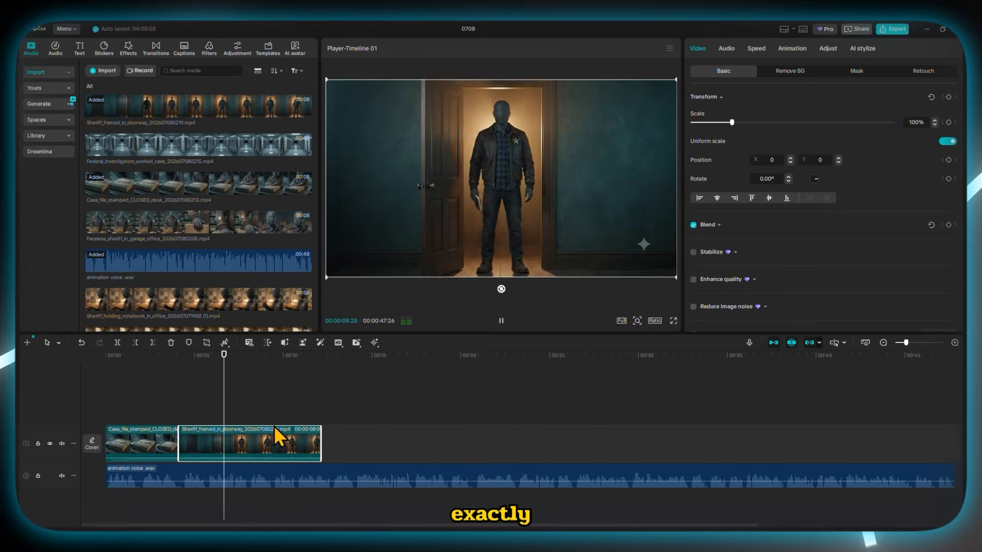
left_click_drag(320, 440, 251, 439)
left_click_drag(199, 223, 195, 444)
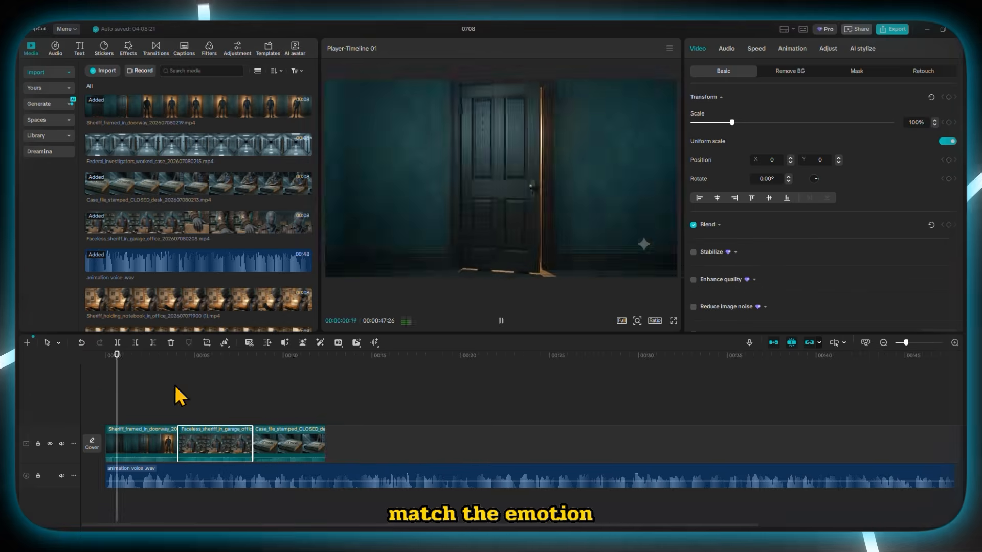
key("space")
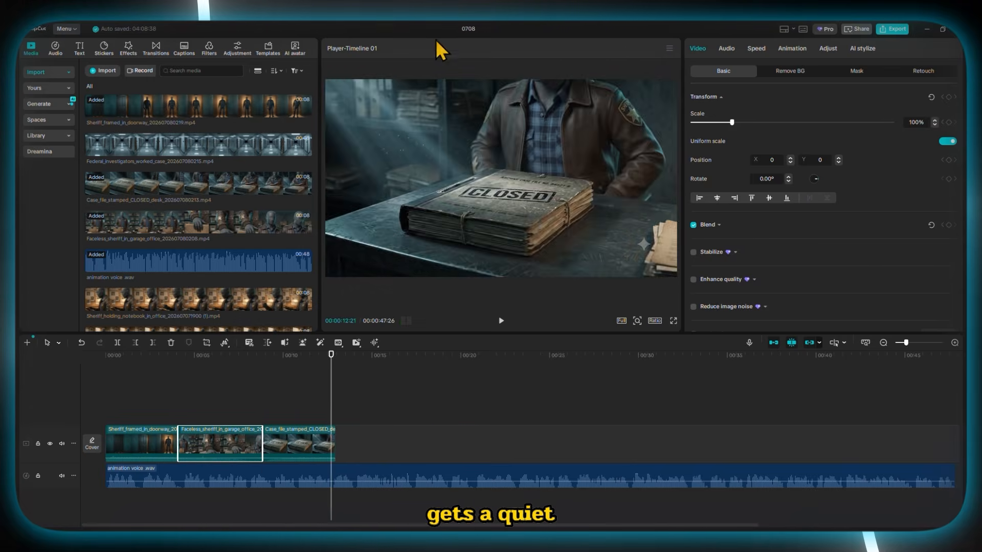
- Append the Federal_investigators_worked_case clip and insert the Sheriff_holding_notebook_in_office (1) clip directly after the CLOSED case-file clip
left_click_drag(198, 146, 399, 440)
key("space")
key("space")
left_click_drag(198, 300, 339, 442)
left_click(328, 376)
- Delete the federal investigators clip from the timeline and append the Sheriff_figure_holding_notebook and Sheriff_holding_notebook_on_street clips
key("space")
key("space")
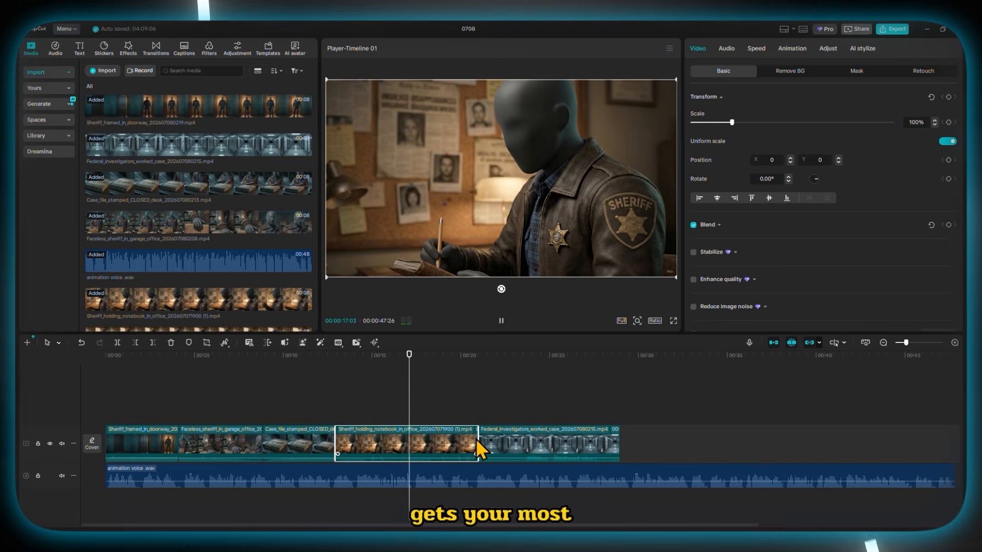
left_click(492, 455)
key("Delete")
scroll(204, 266, "down", 1)
left_click_drag(205, 273, 472, 440)
key("space")
scroll(230, 263, "down", 1)
left_click_drag(230, 246, 567, 442)
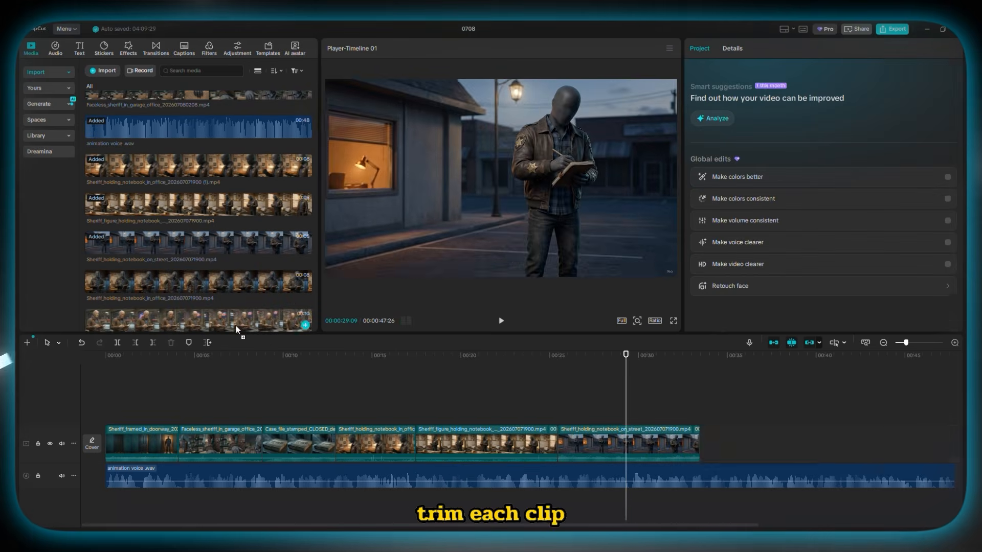
- Append the gas-station notebook clip, shorten it to about 6.5 seconds, and add the Sheriff_holding_notebook_in_storage clip after it
left_click_drag(235, 325, 716, 443)
key("space")
key("space")
left_click_drag(877, 445, 814, 444)
scroll(193, 302, "down", 2)
left_click_drag(196, 267, 831, 445)
key("space")
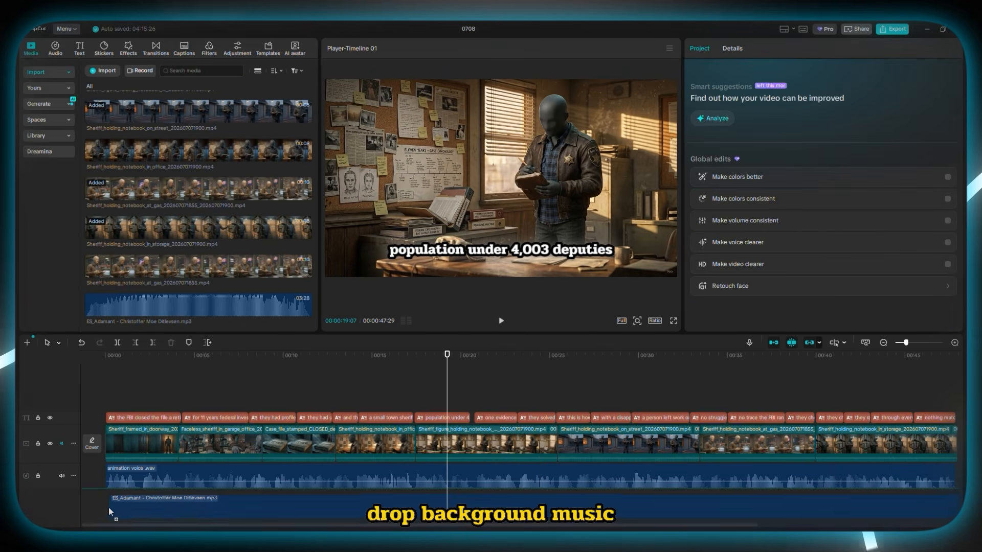
- Place the ES_Adamant music on its own track beneath the voiceover and reduce its volume to a low background level
left_click_drag(110, 512, 110, 511)
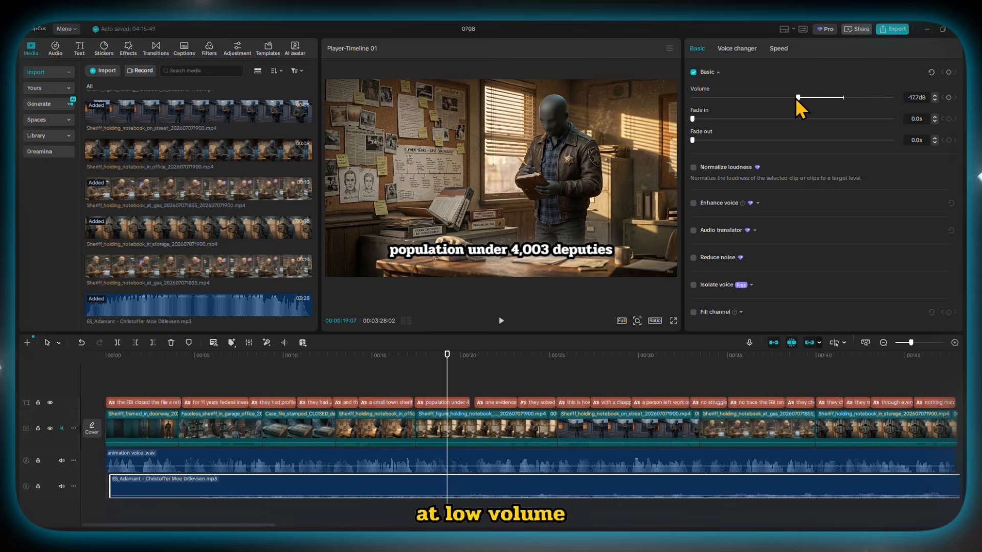
left_click_drag(798, 97, 815, 97)
- Add a Black Fade transition between the first two clips on the video track
left_click(156, 48)
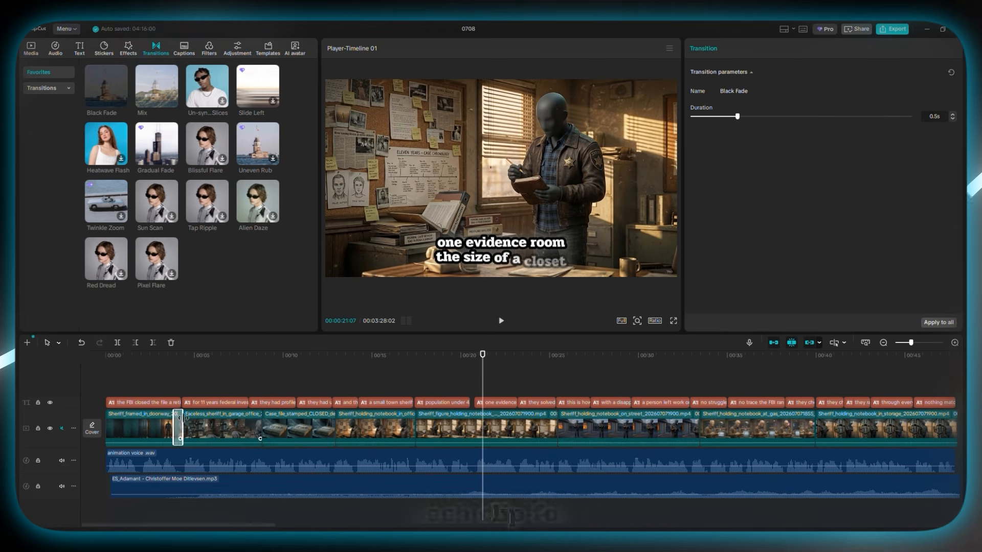